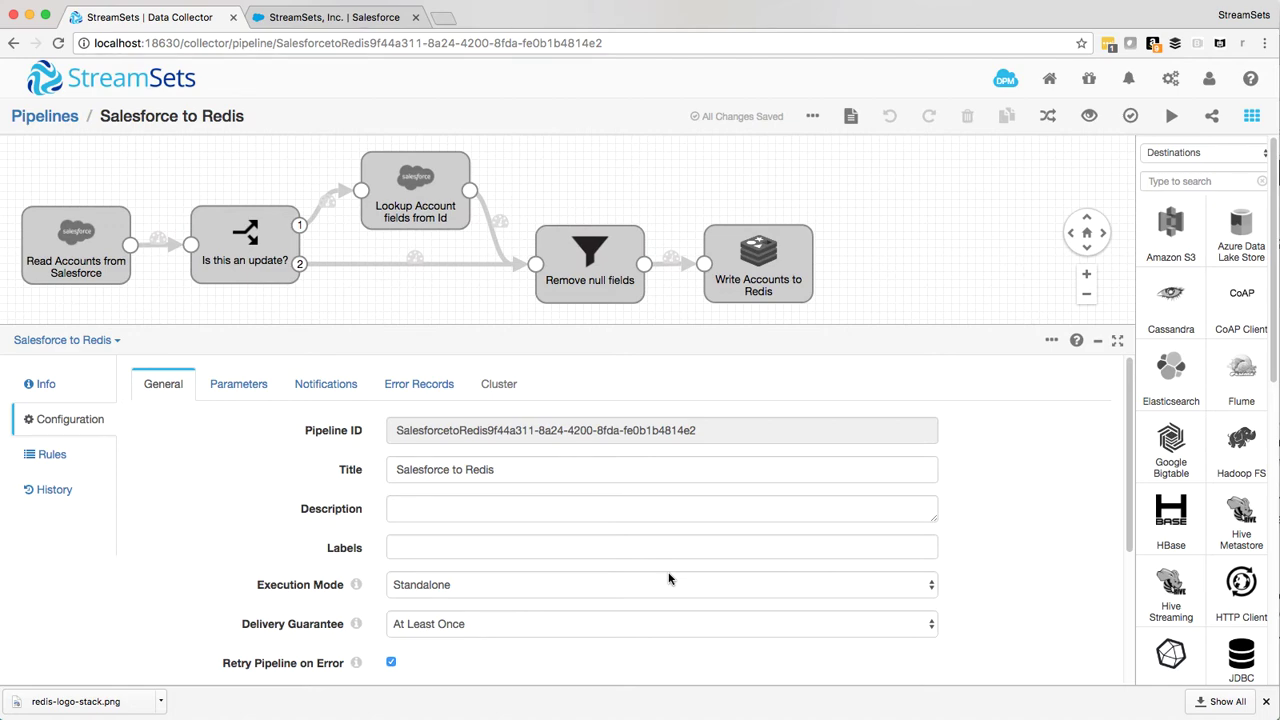
Step: Review the Salesforce connection settings and SOQL query of the Read Accounts from Salesforce stage
left_click(98, 255)
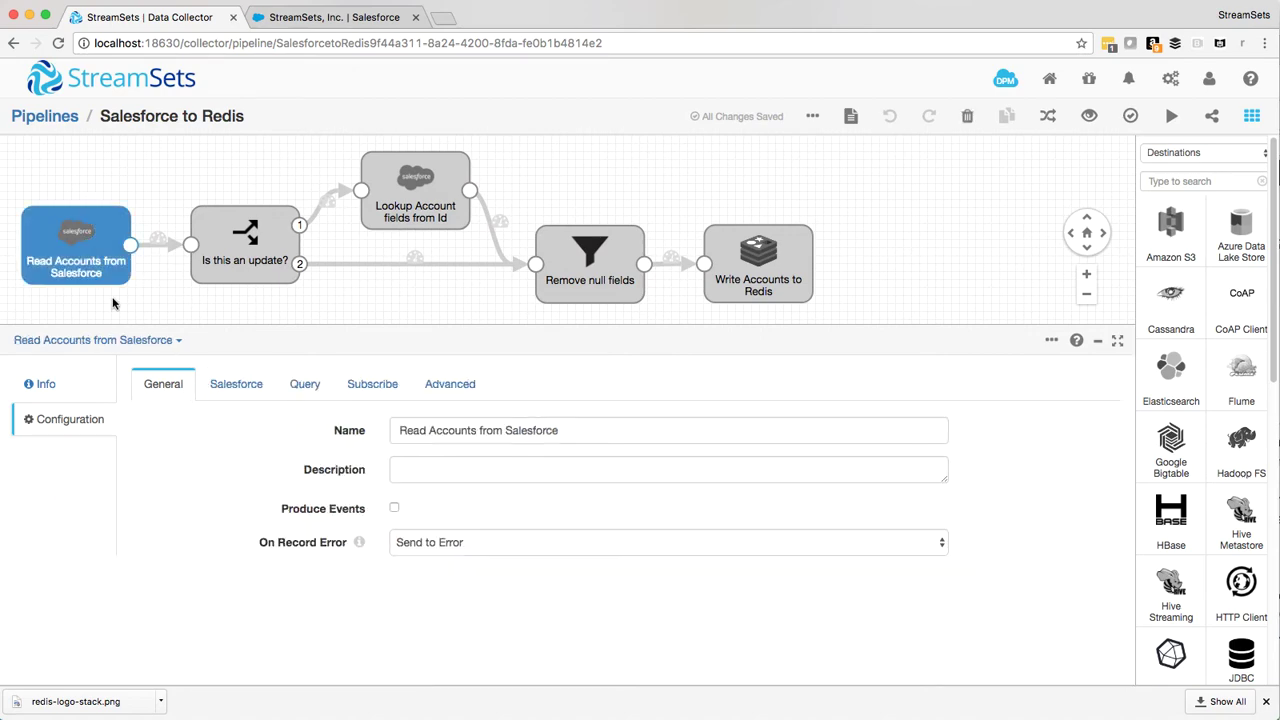
left_click(254, 385)
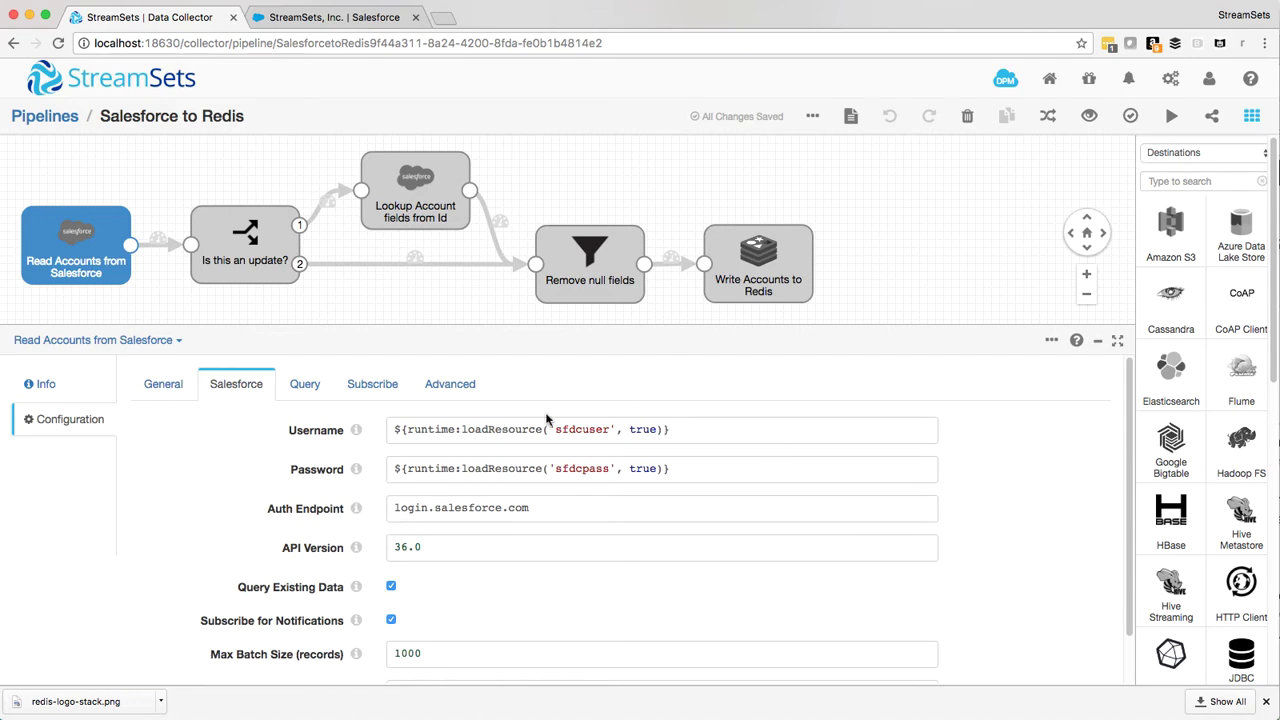
left_click(305, 392)
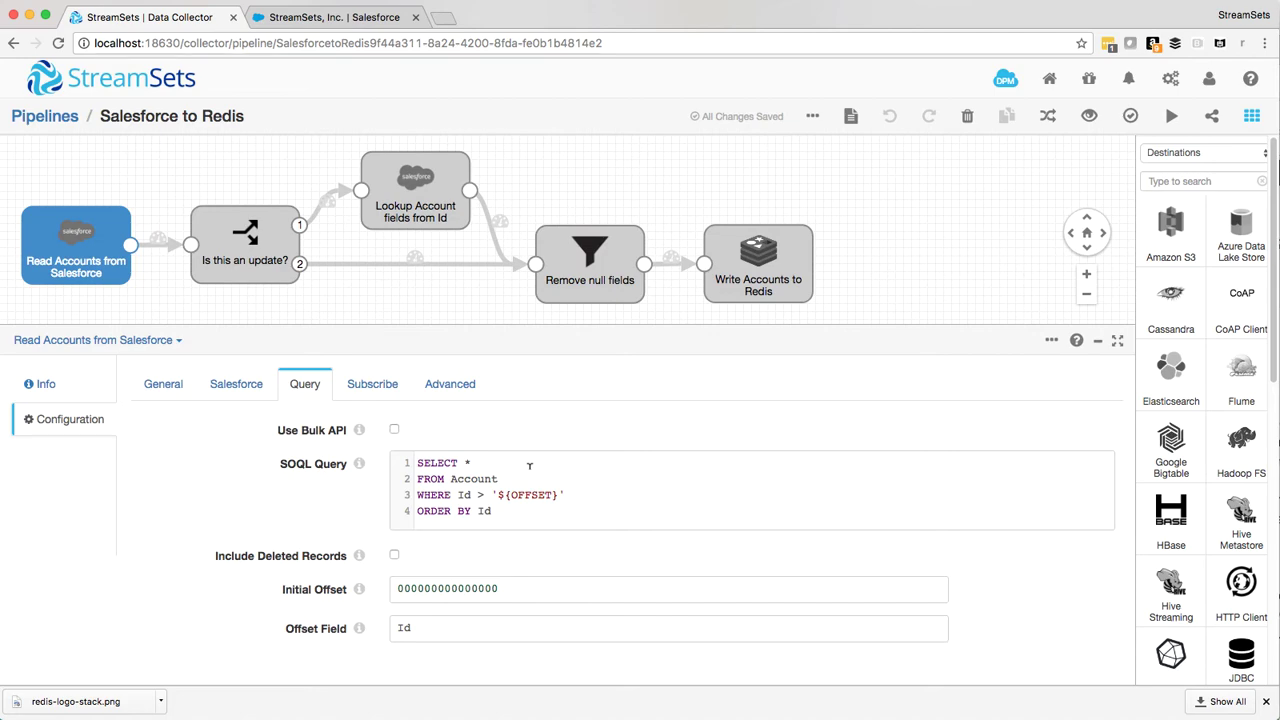
Step: Reset the origin of the Salesforce to Redis pipeline so all available data is requested again
left_click(812, 116)
left_click(737, 170)
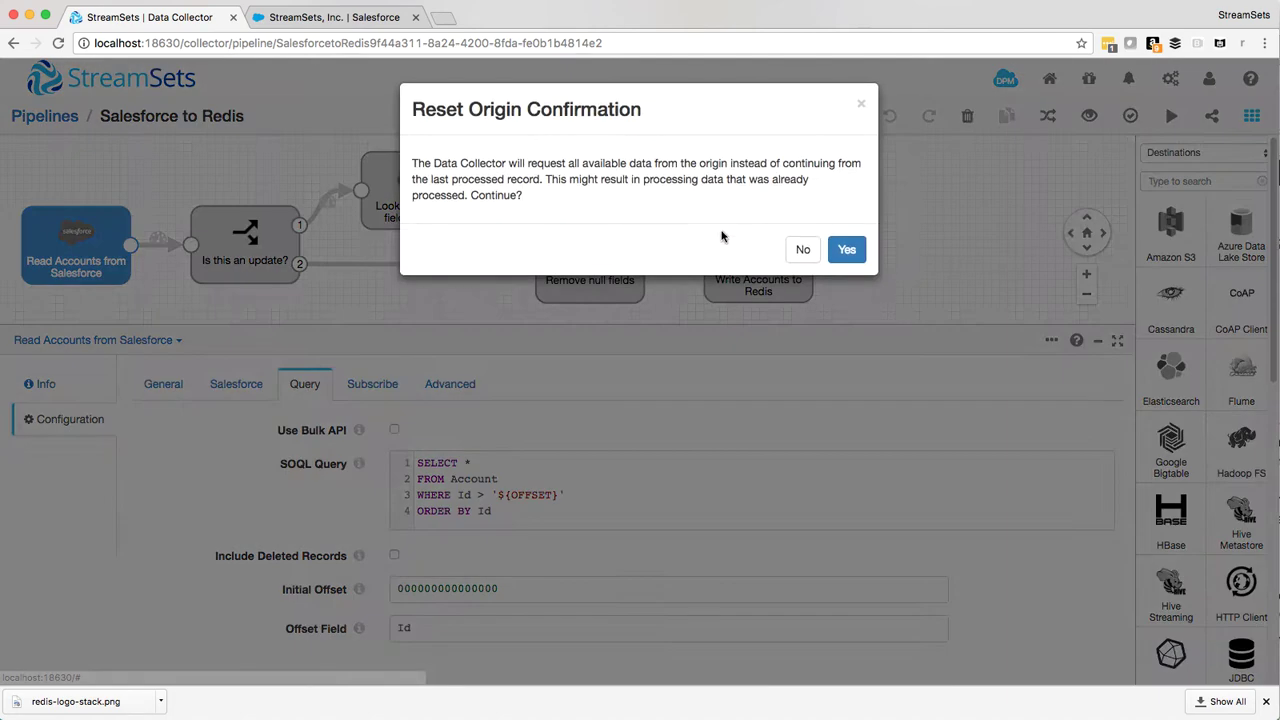
left_click(845, 249)
left_click(835, 299)
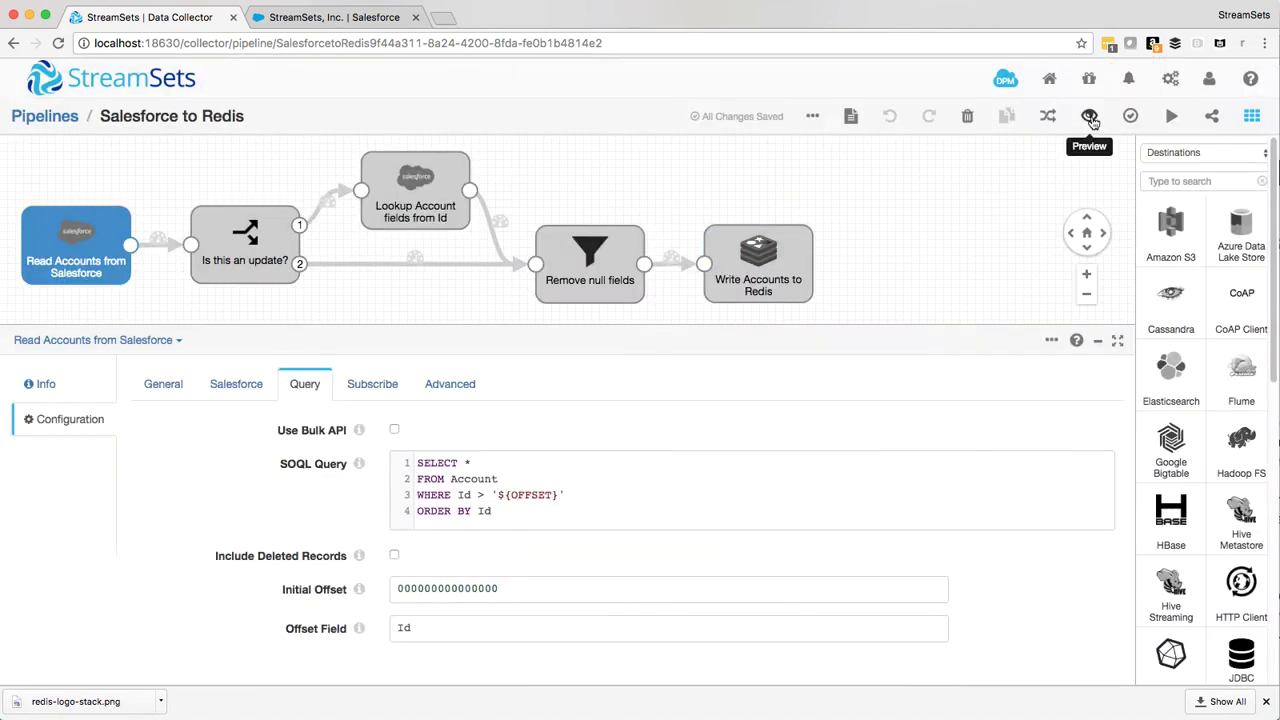
Step: Run a pipeline preview, enlarge the preview area and expand the first output record of Read Accounts from Salesforce
left_click(1092, 118)
left_click(826, 449)
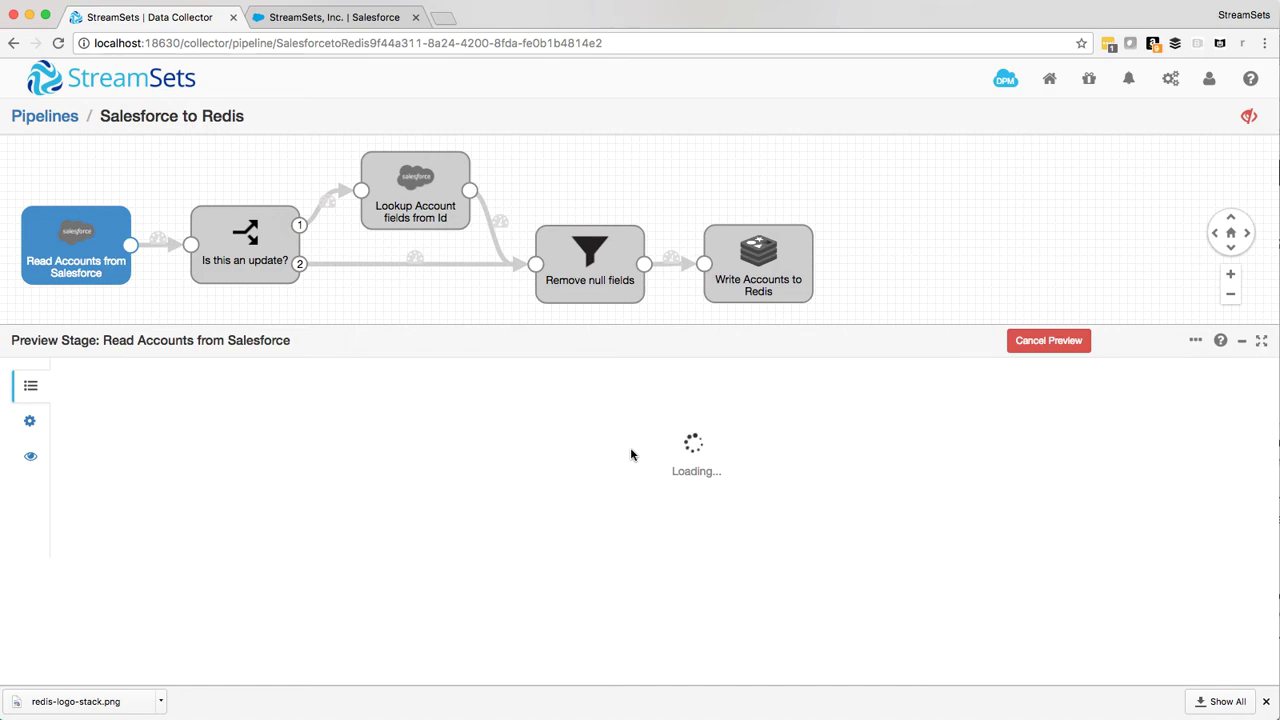
left_click(1261, 340)
left_click(695, 238)
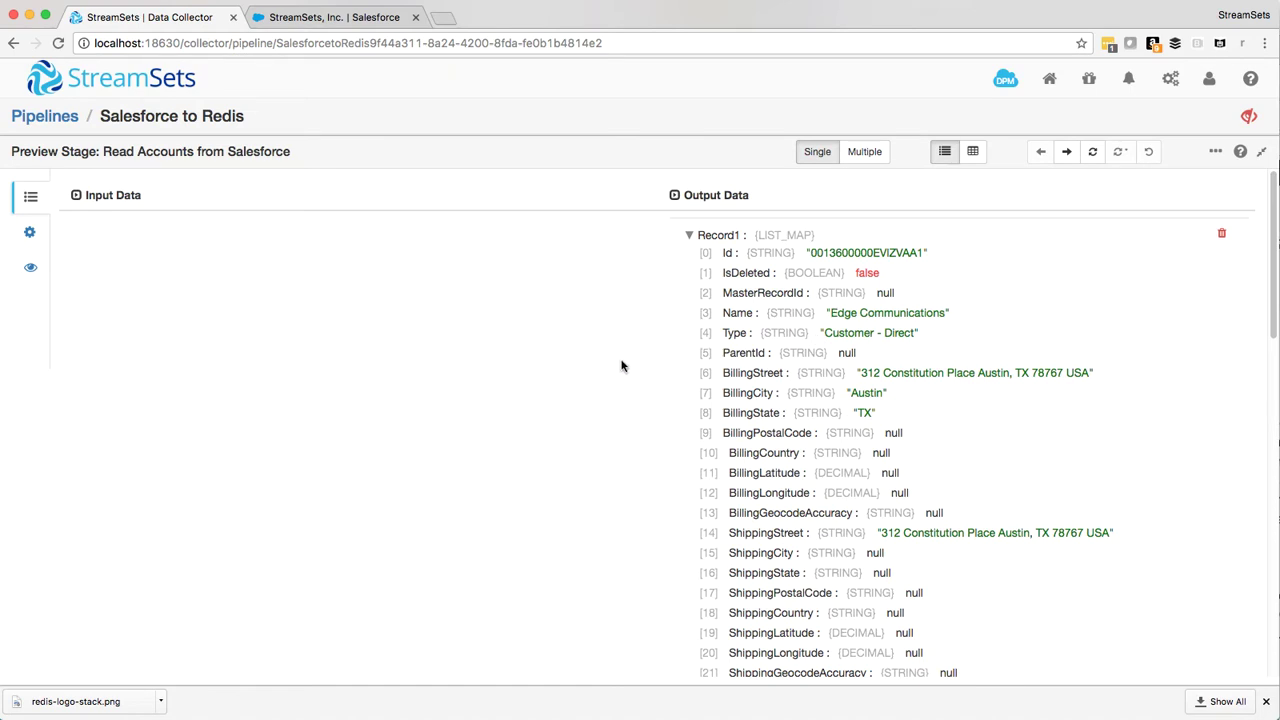
Step: Examine the fields of the first previewed account record, then restore the preview area's size and close the preview
scroll(617, 364, "down", 1)
scroll(615, 364, "down", 5)
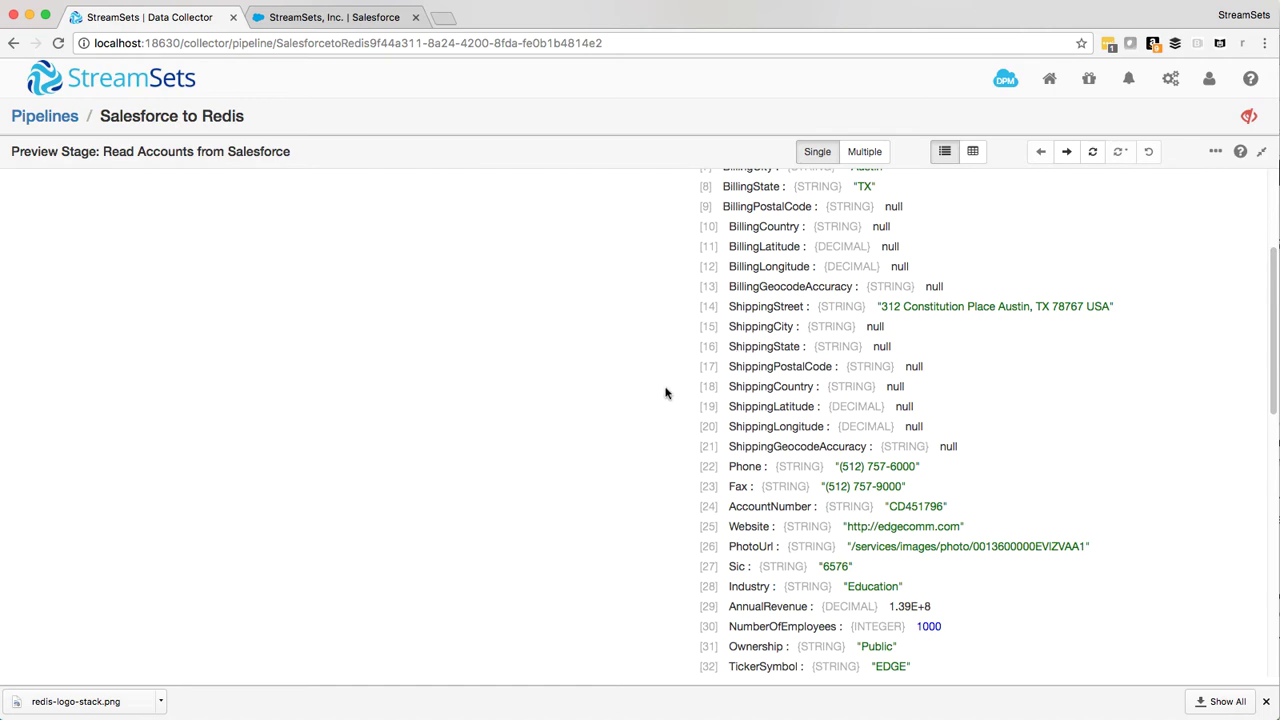
scroll(663, 385, "down", 2)
scroll(650, 377, "down", 1)
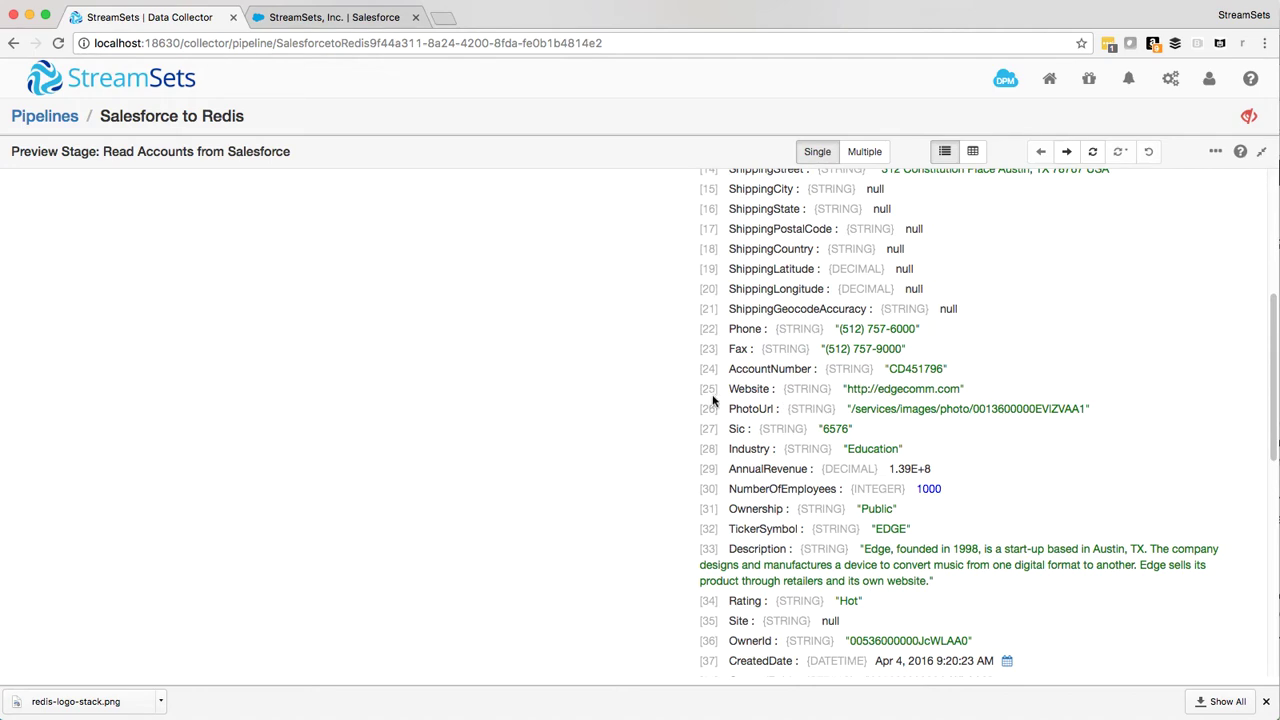
scroll(766, 457, "up", 5)
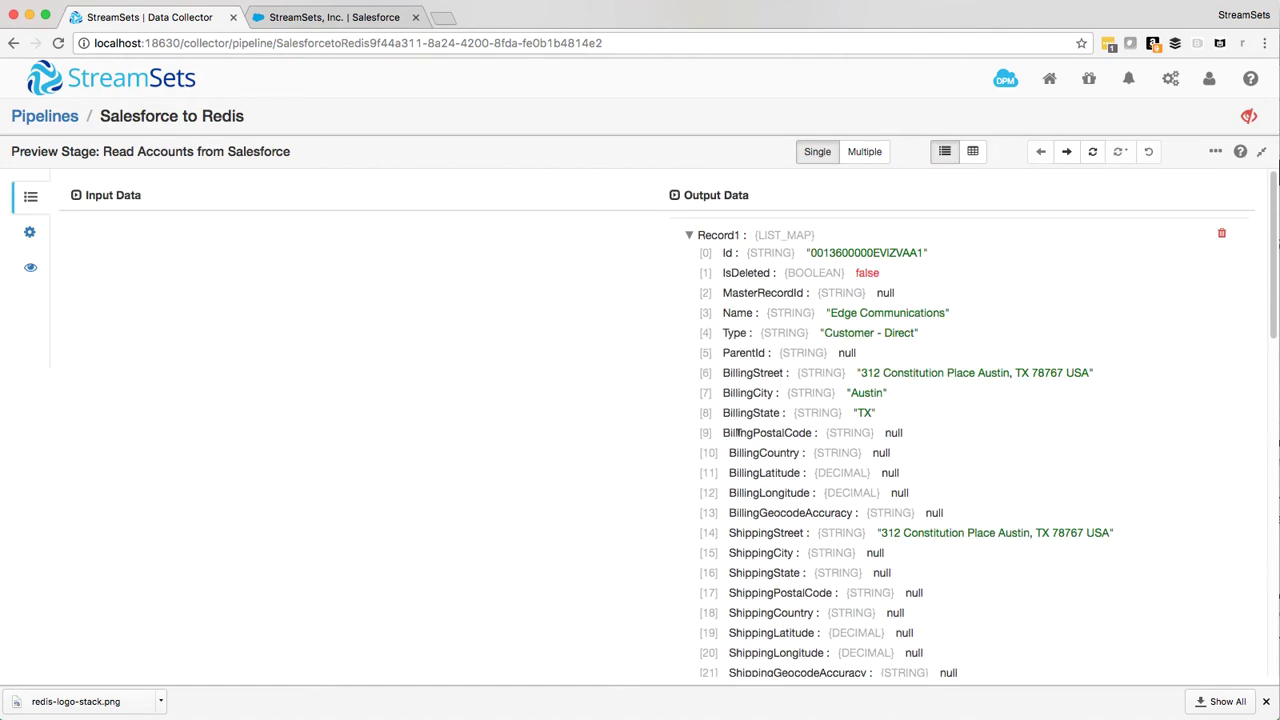
left_click(1261, 151)
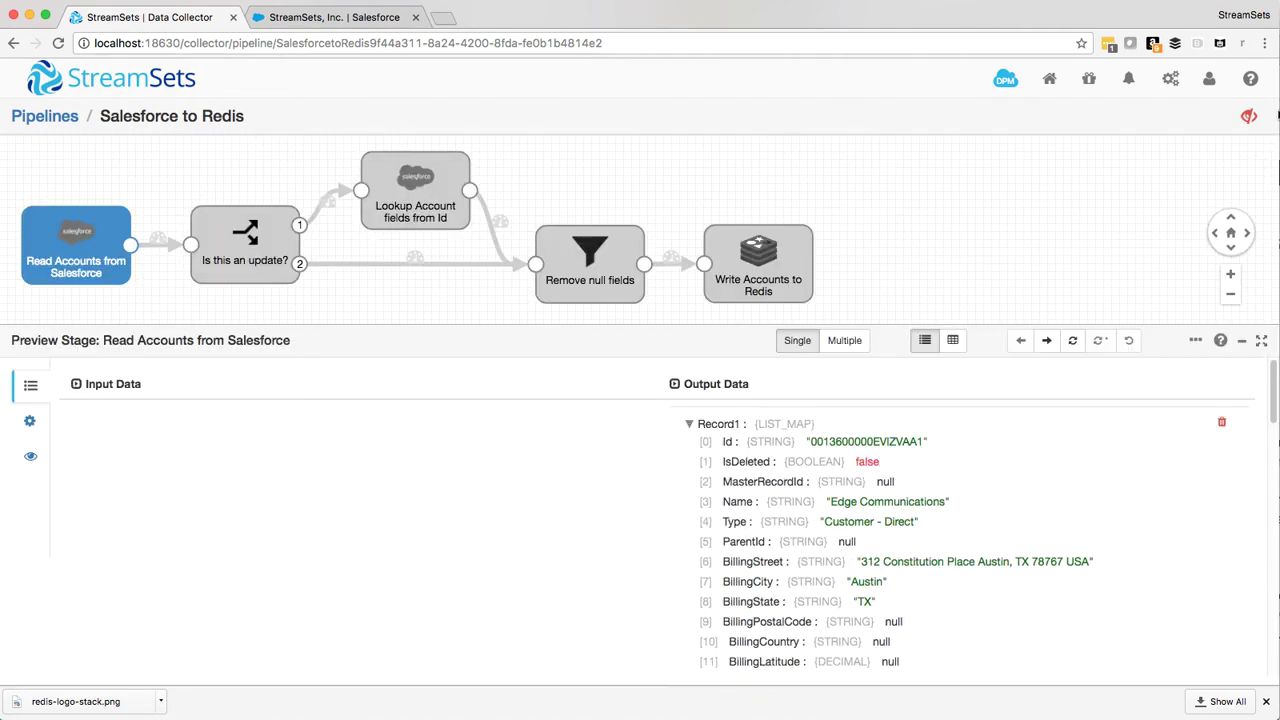
left_click(1249, 116)
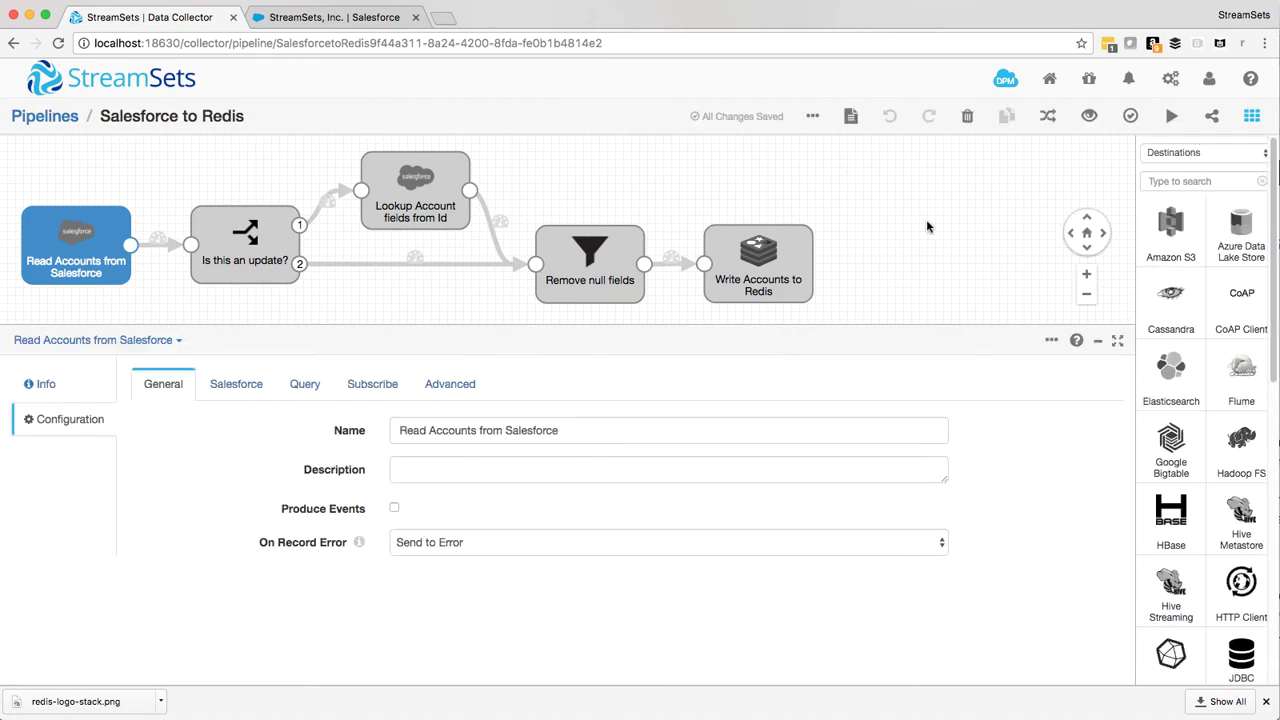
Step: Switch to the redis-cli session in Terminal, clear Redis with FLUSHALL and list the keys with KEYS *
key("super+Tab")
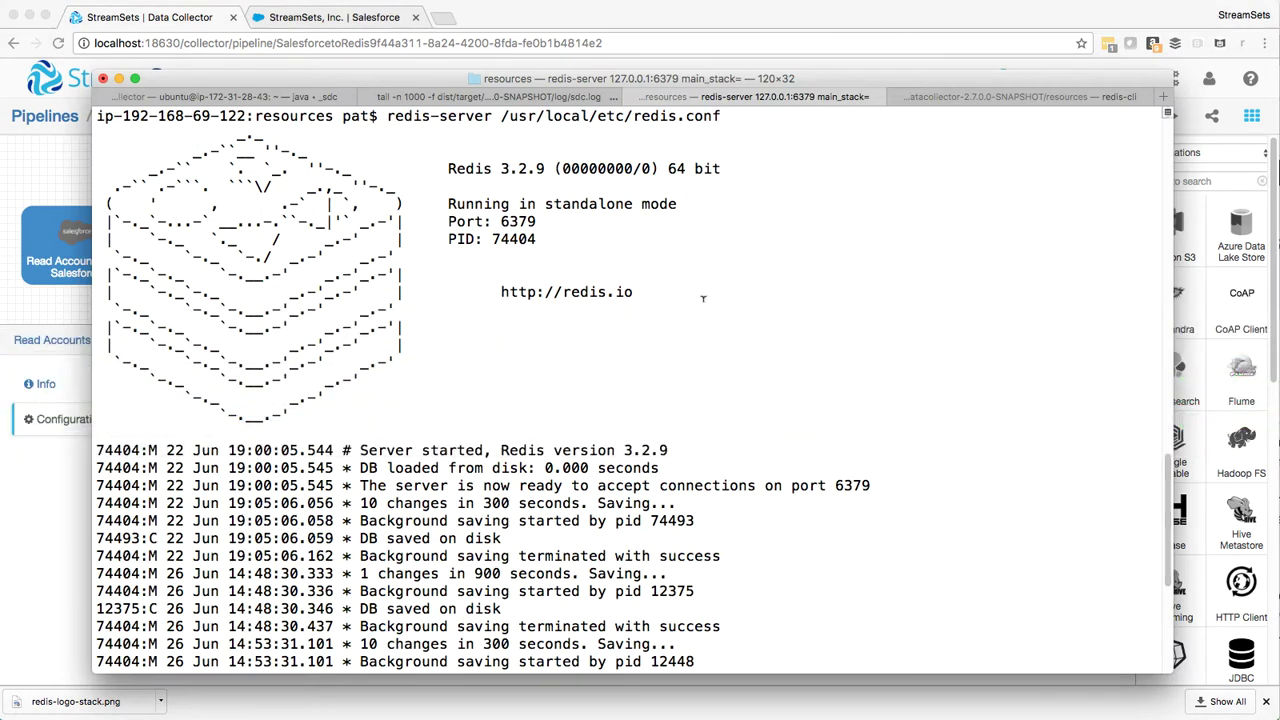
left_click(997, 99)
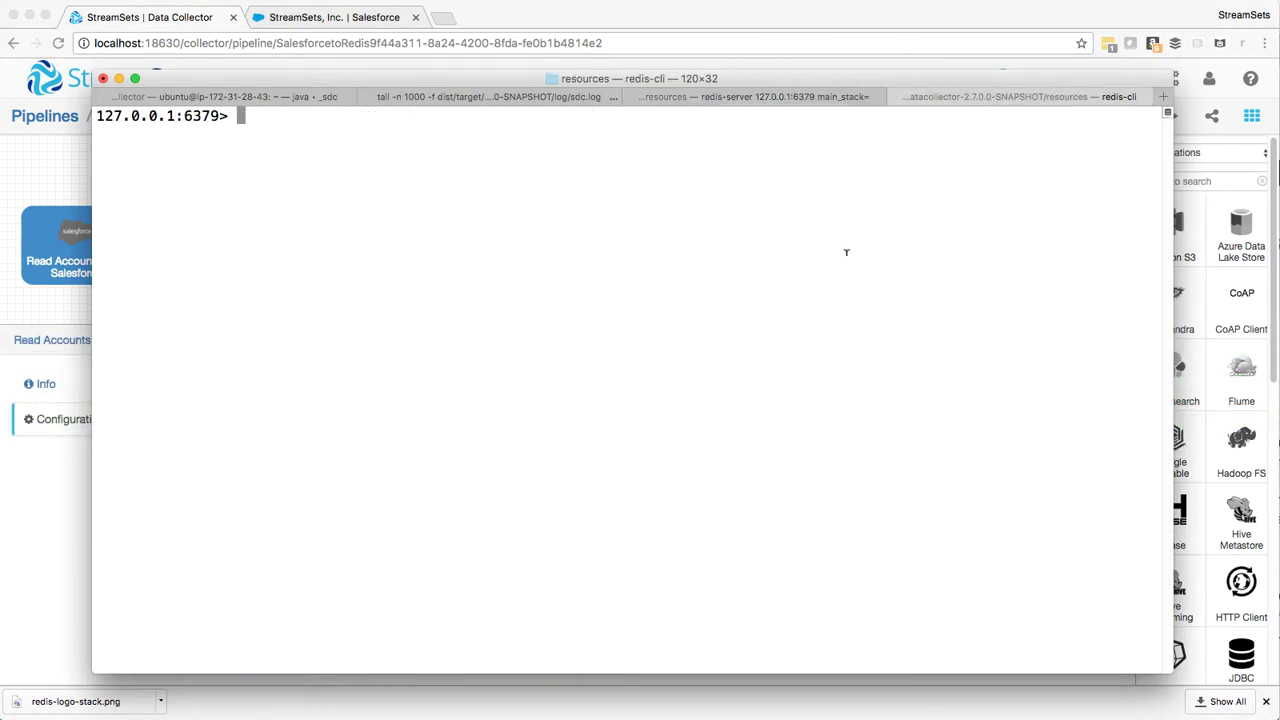
type("FLUSHALL")
key("Return")
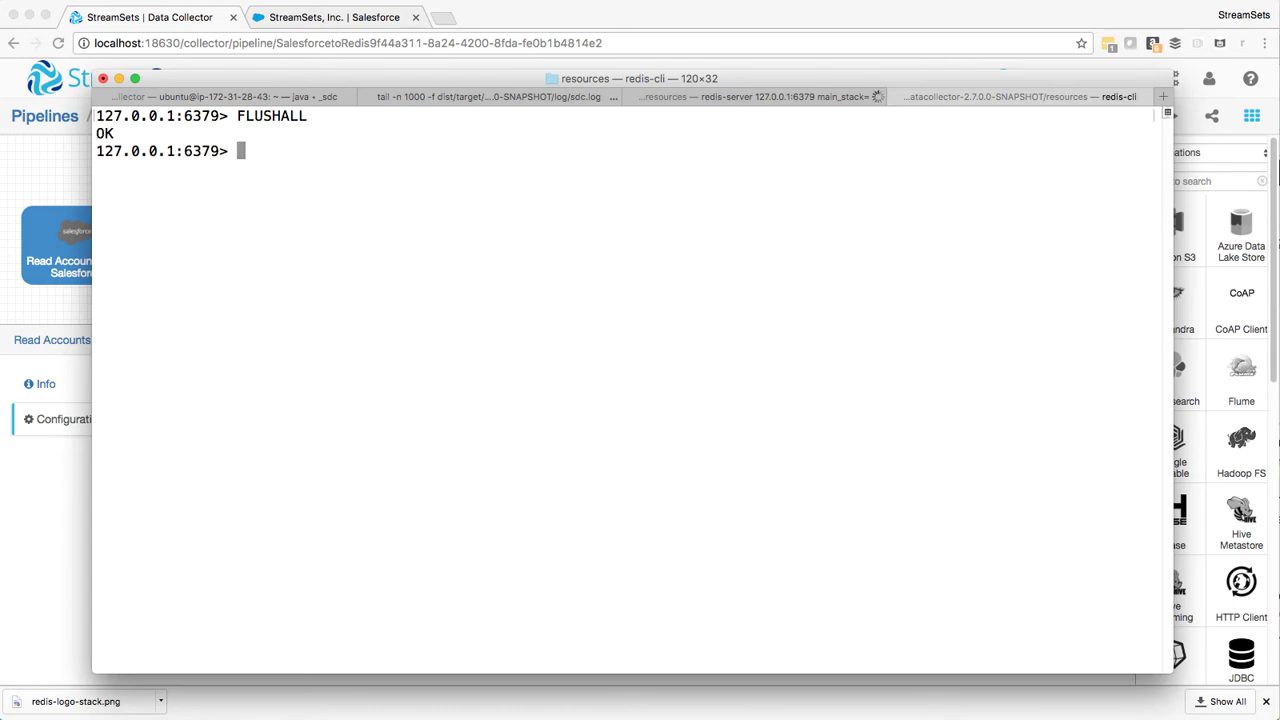
type("KEYS *")
key("Return")
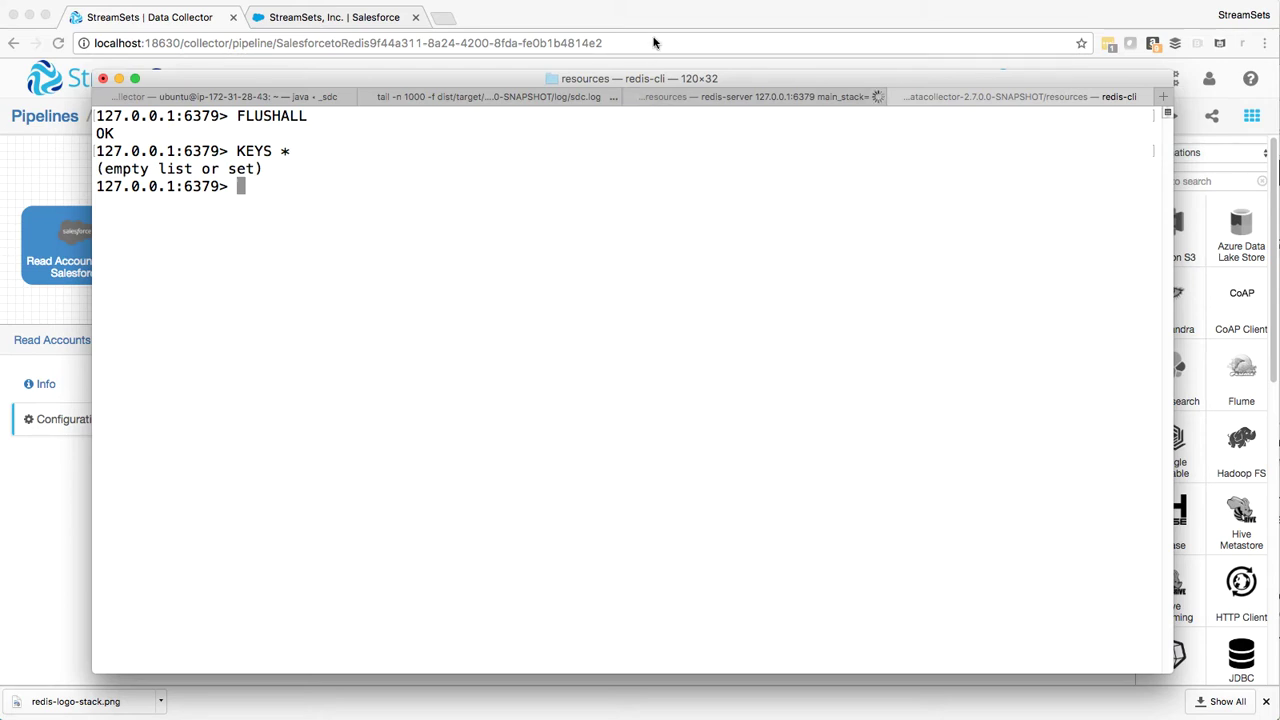
Step: Return to StreamSets Data Collector, start the Salesforce to Redis pipeline and check its input and output record counts
left_click(692, 24)
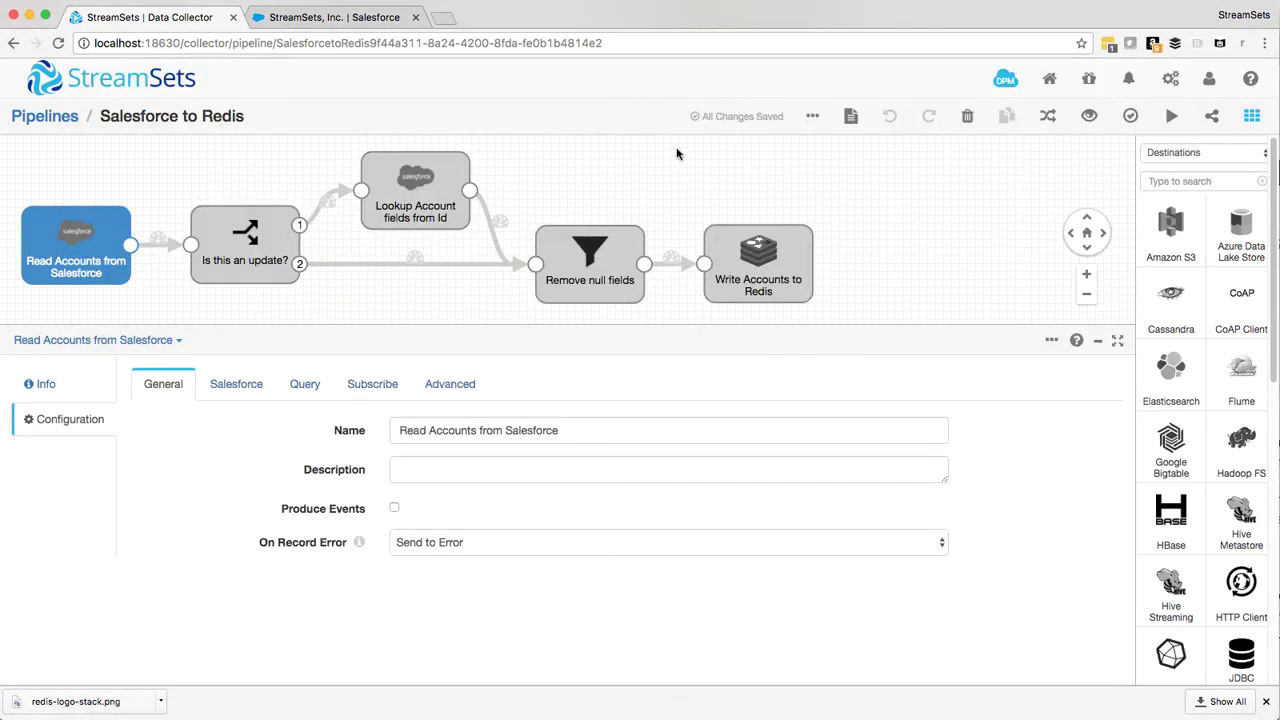
left_click(1171, 117)
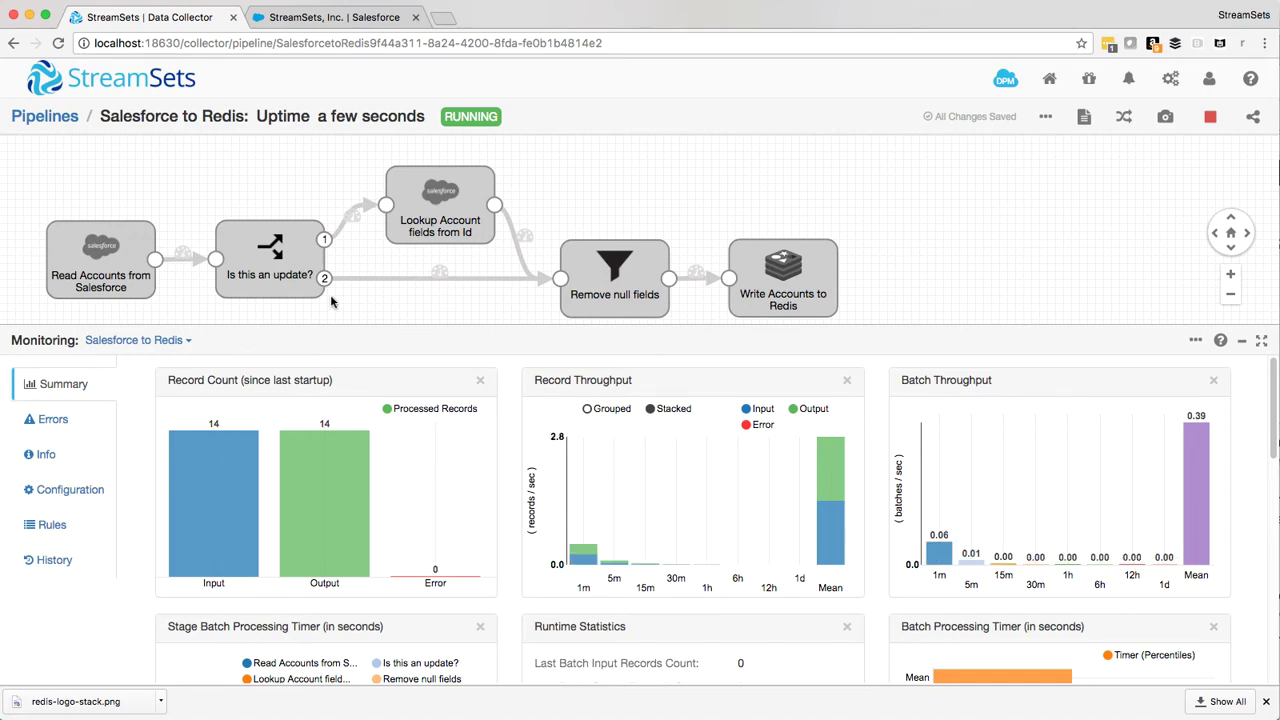
mouse_move(220, 480)
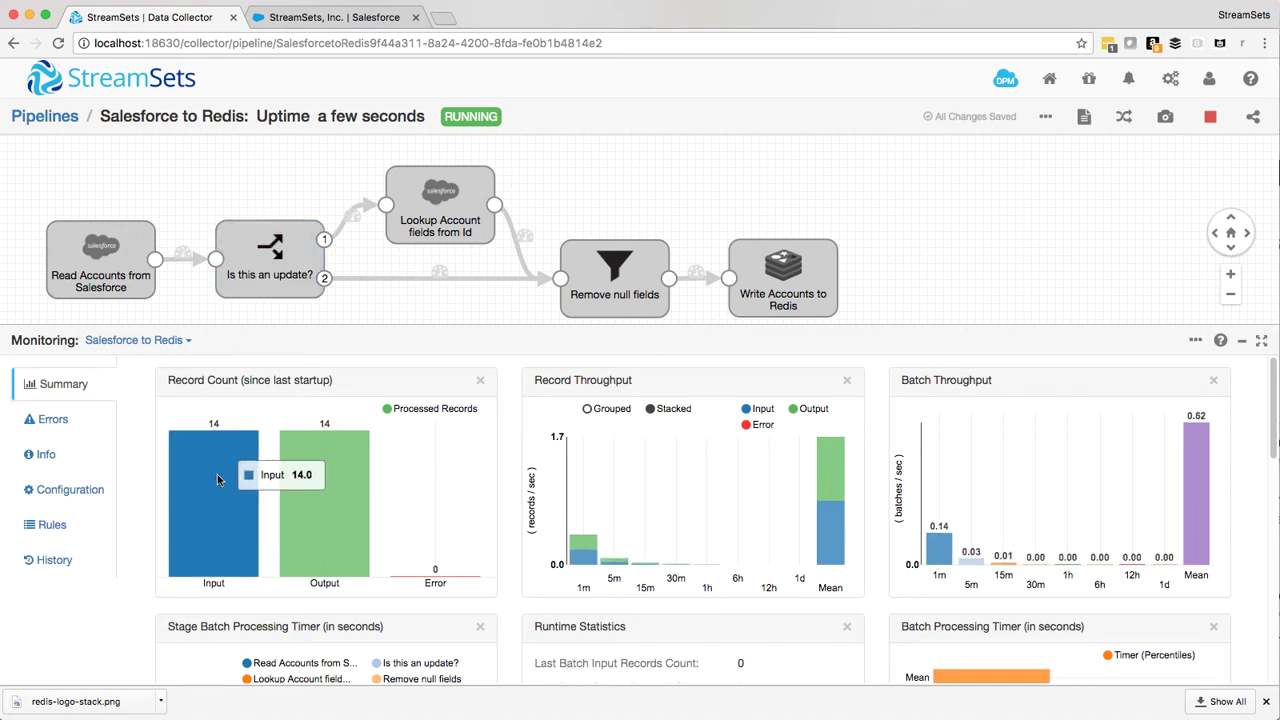
mouse_move(325, 500)
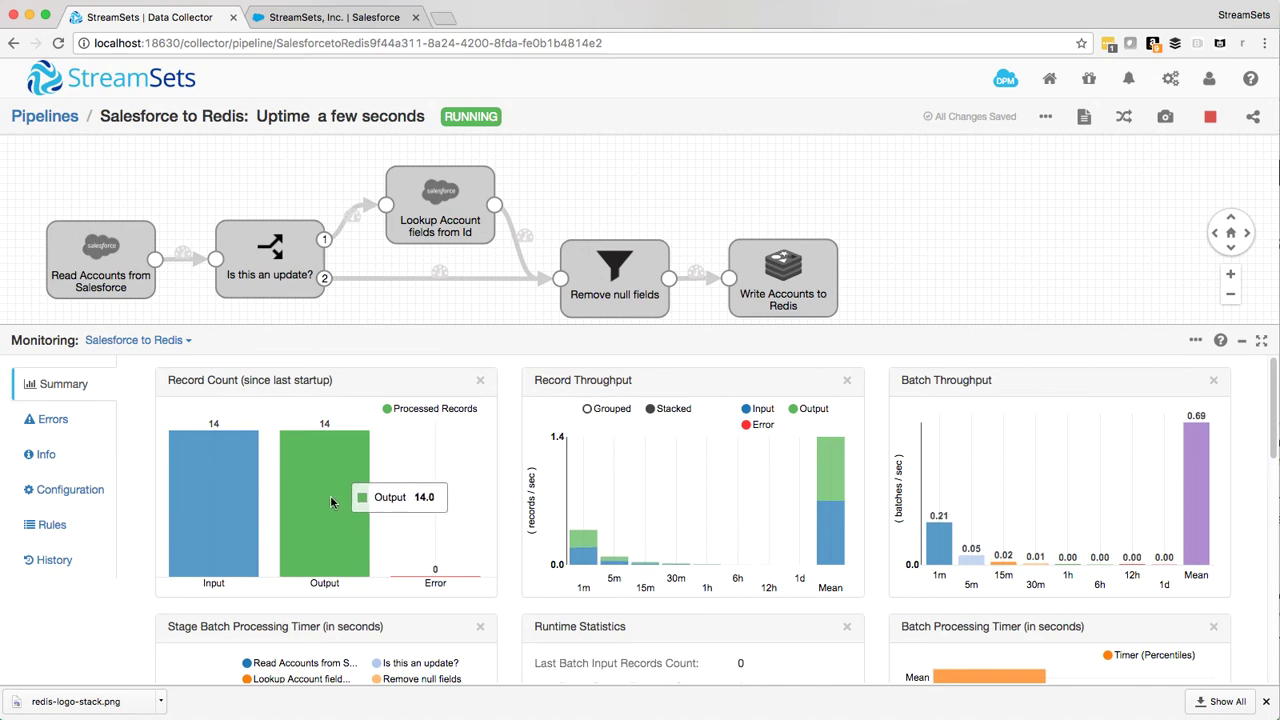
Step: Switch to the redis-cli session in Terminal and list all Redis keys again with KEYS *
key("super+Tab")
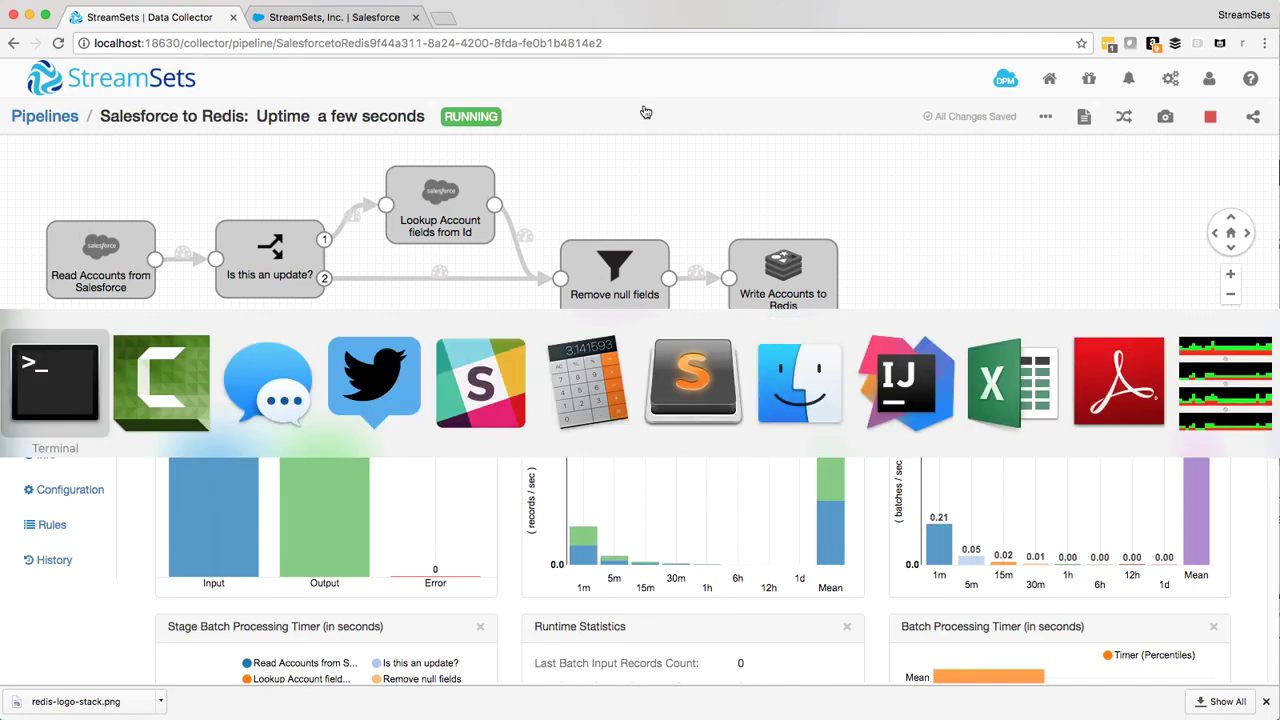
key("Up")
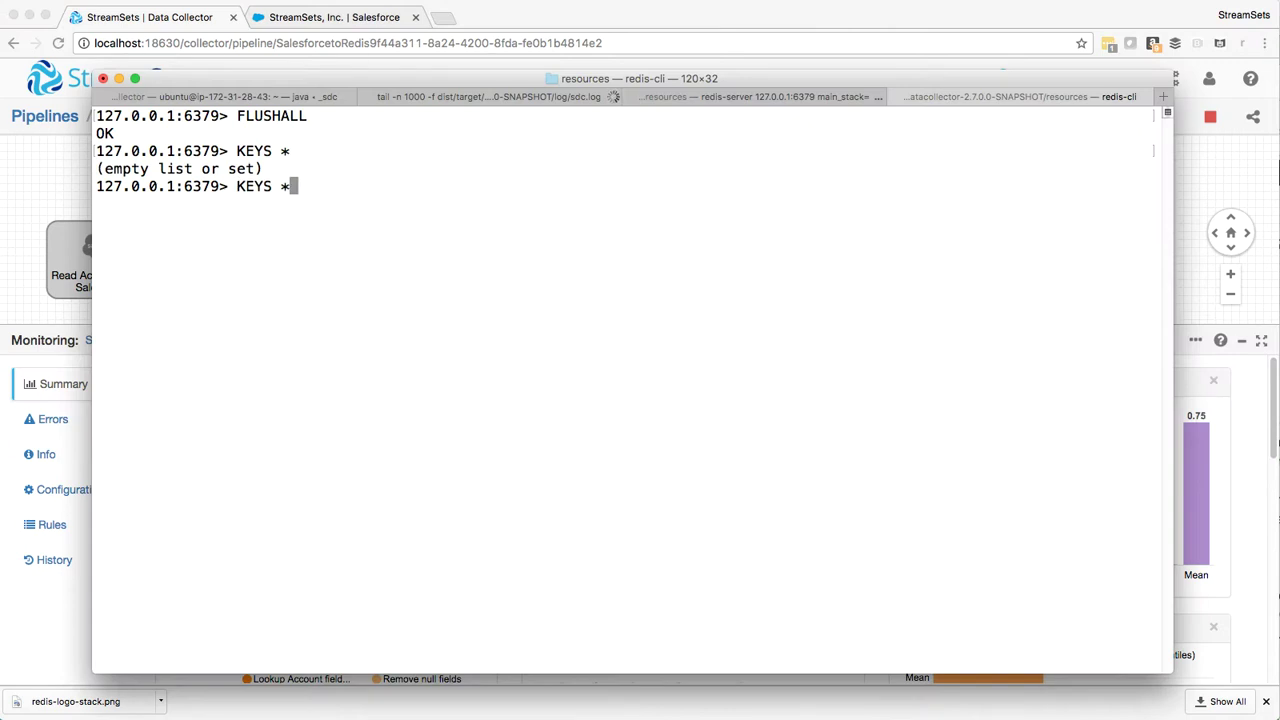
key("Return")
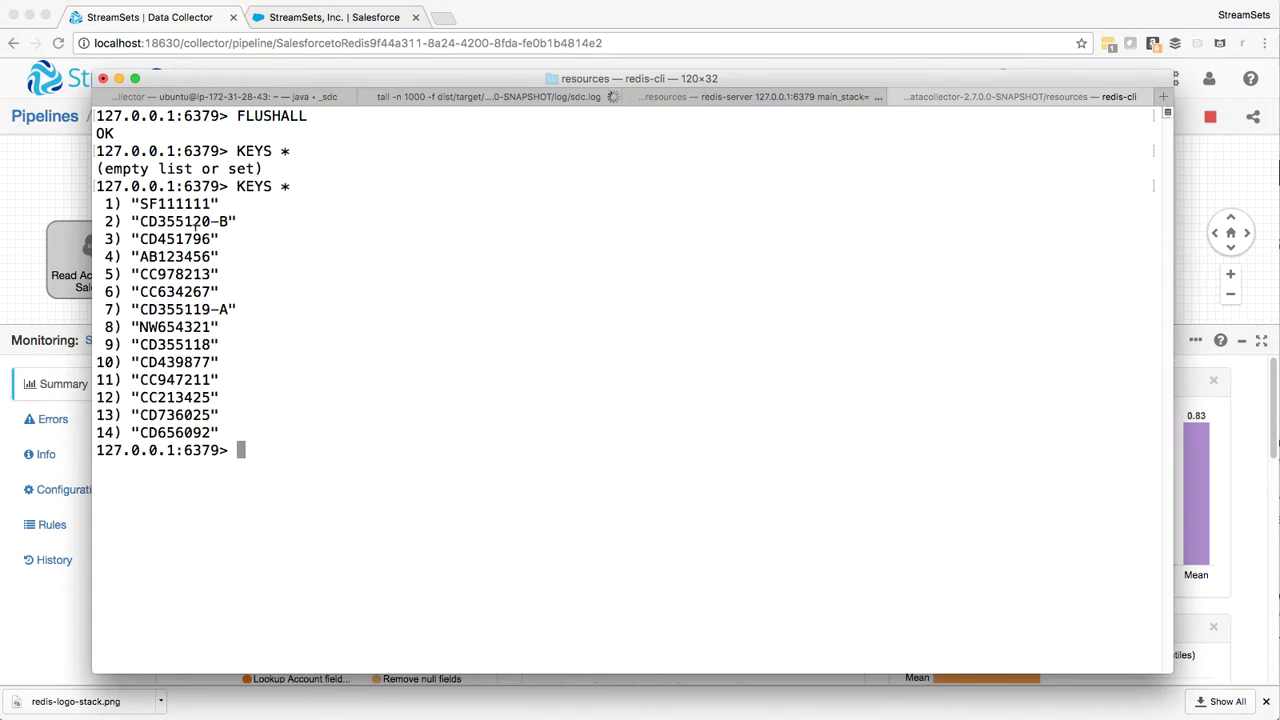
Step: Return to StreamSets Data Collector and review the Redis connection and field mapping configuration of the Write Accounts to Redis stage
key("super+Tab")
left_click(800, 285)
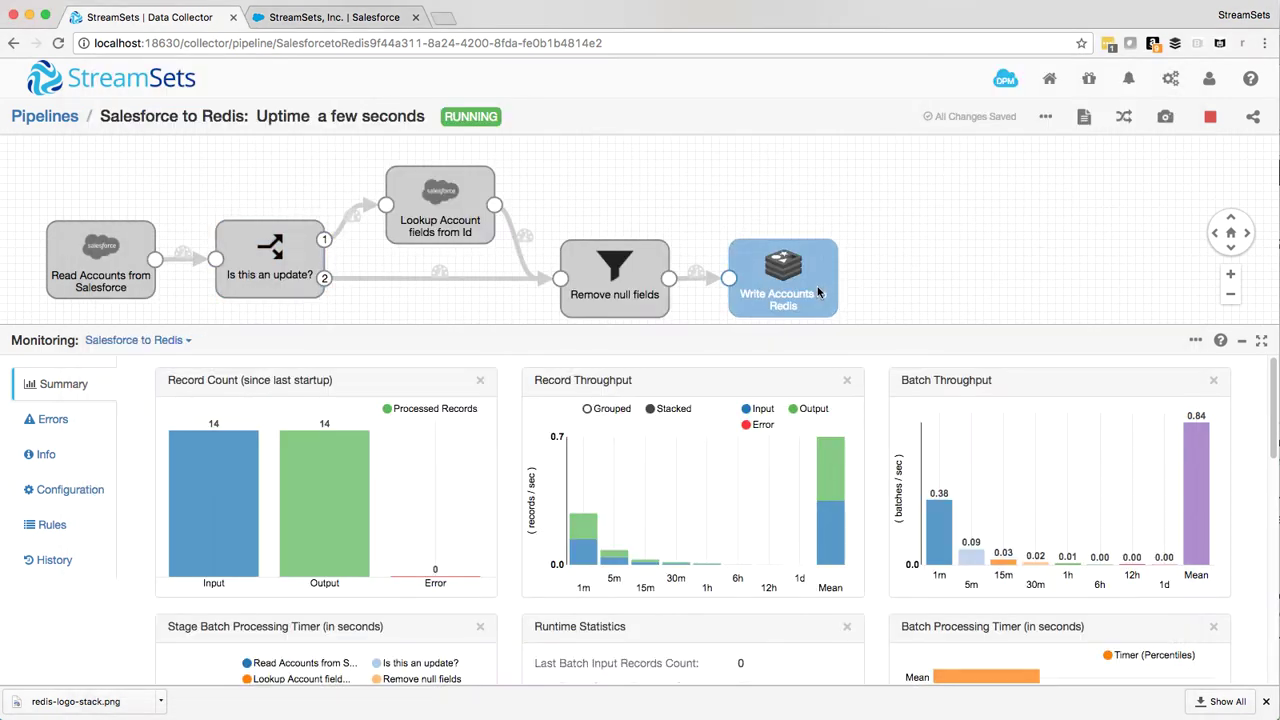
left_click(78, 492)
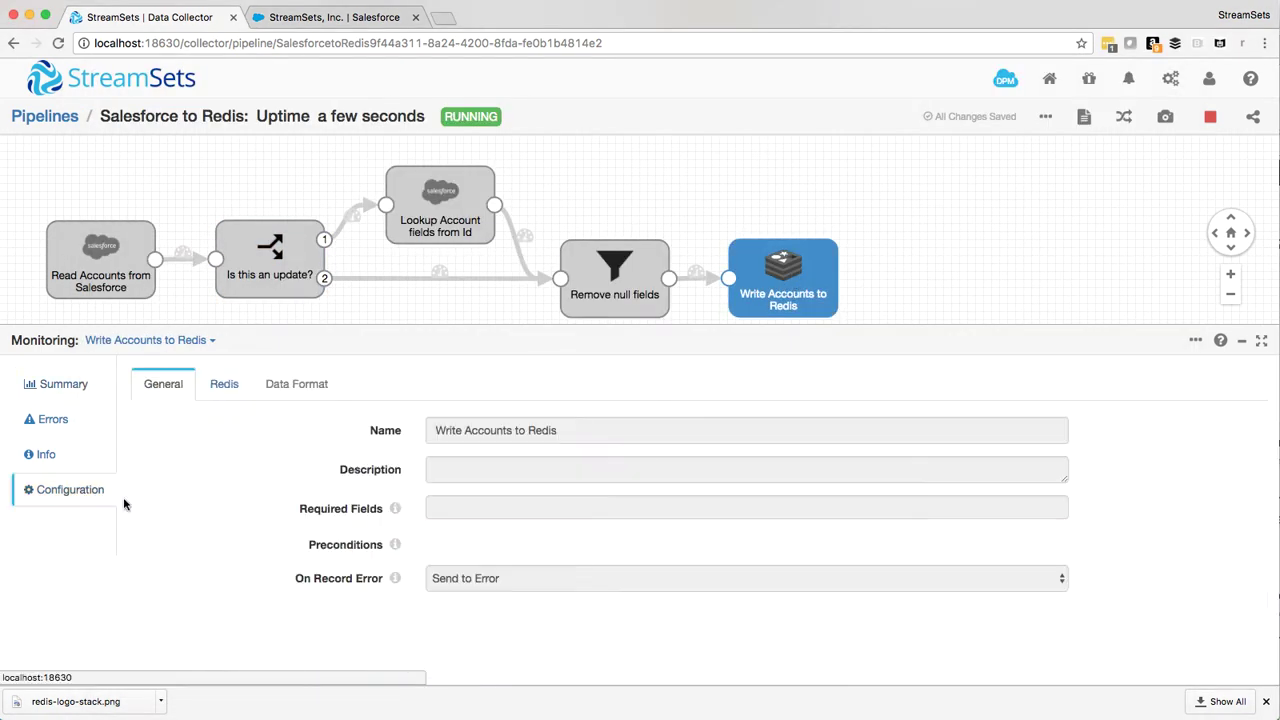
left_click(228, 384)
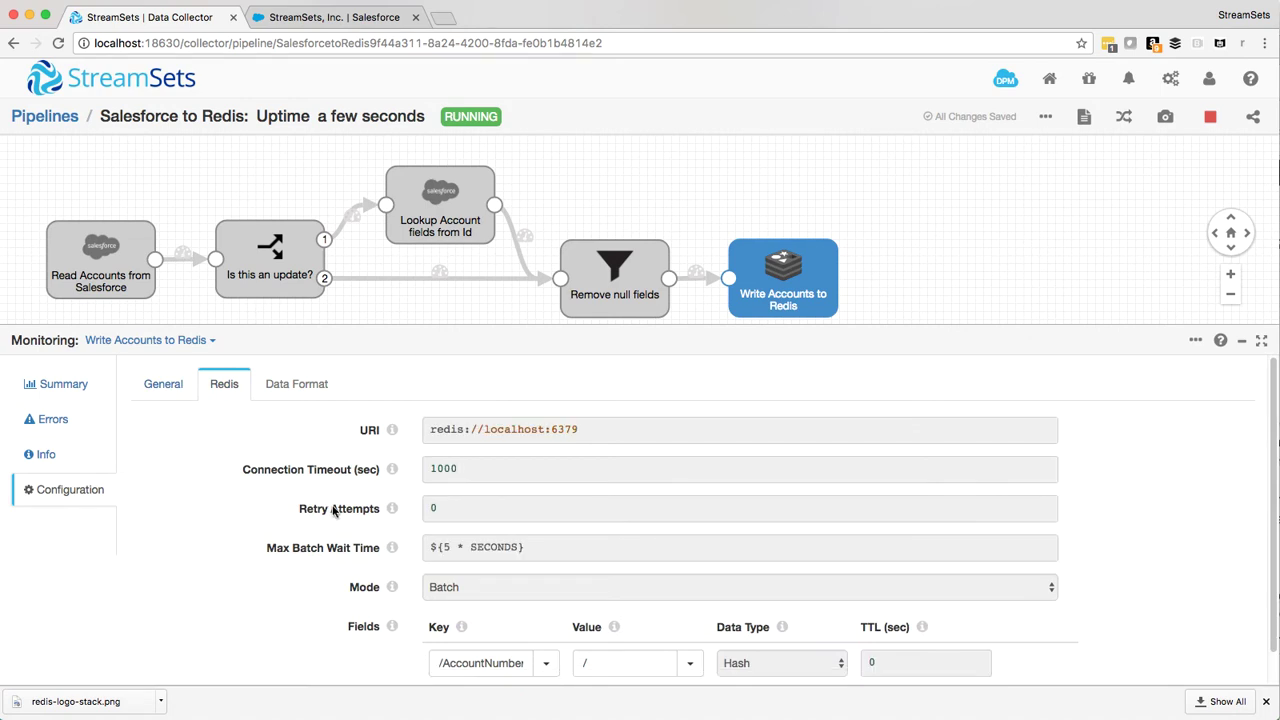
scroll(469, 640, "down", 1)
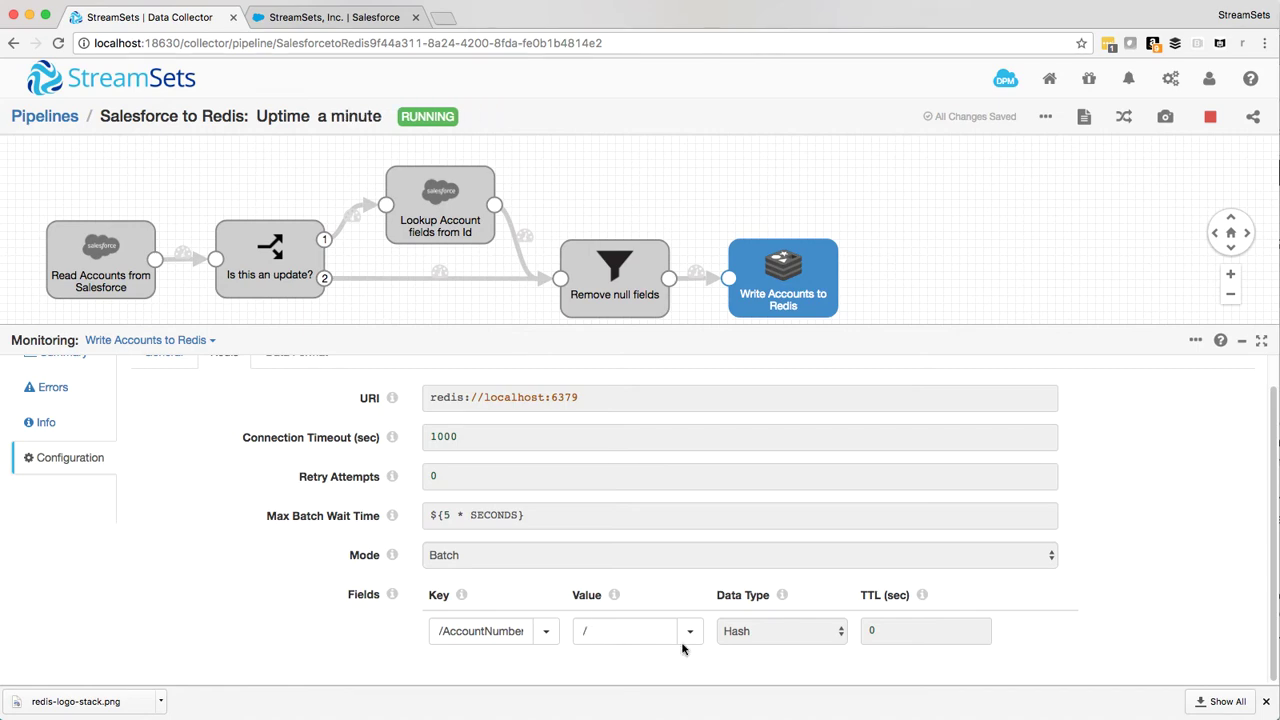
scroll(633, 562, "up", 1)
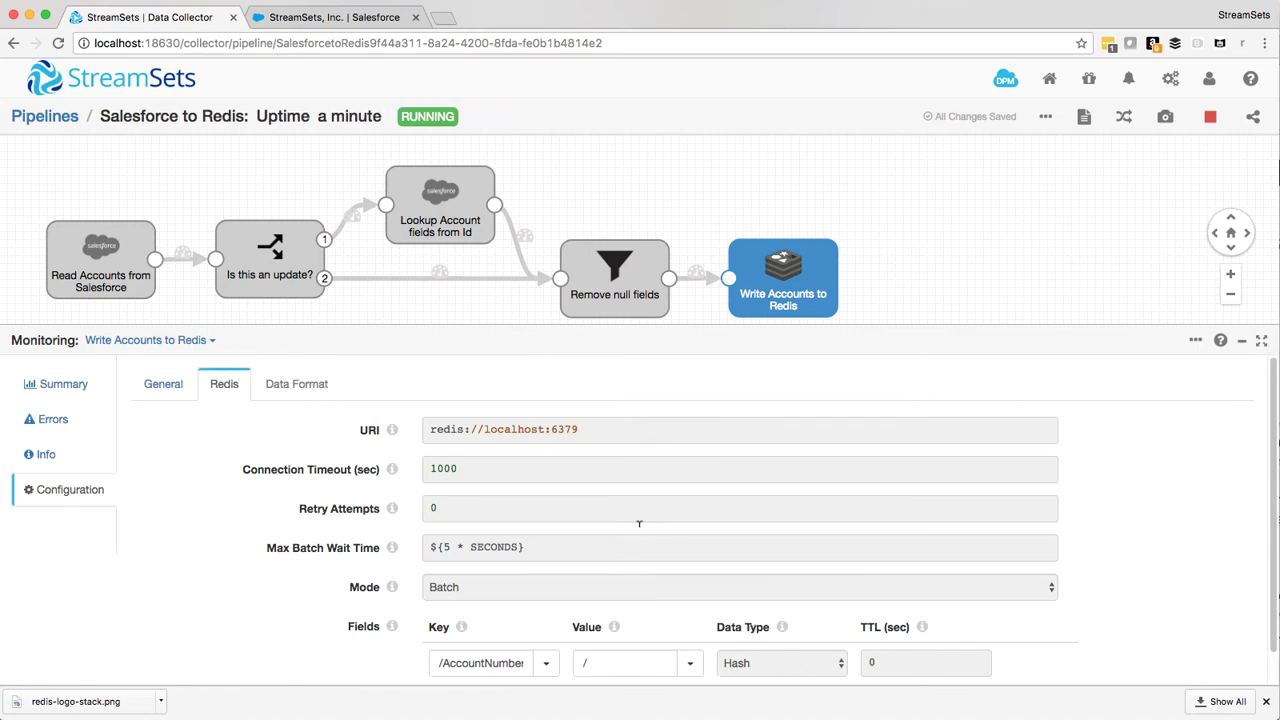
Step: Switch to redis-cli in Terminal, run HGETALL on the fourth listed account key and read through the stored StreamSets, Inc. fields
key("super+Tab")
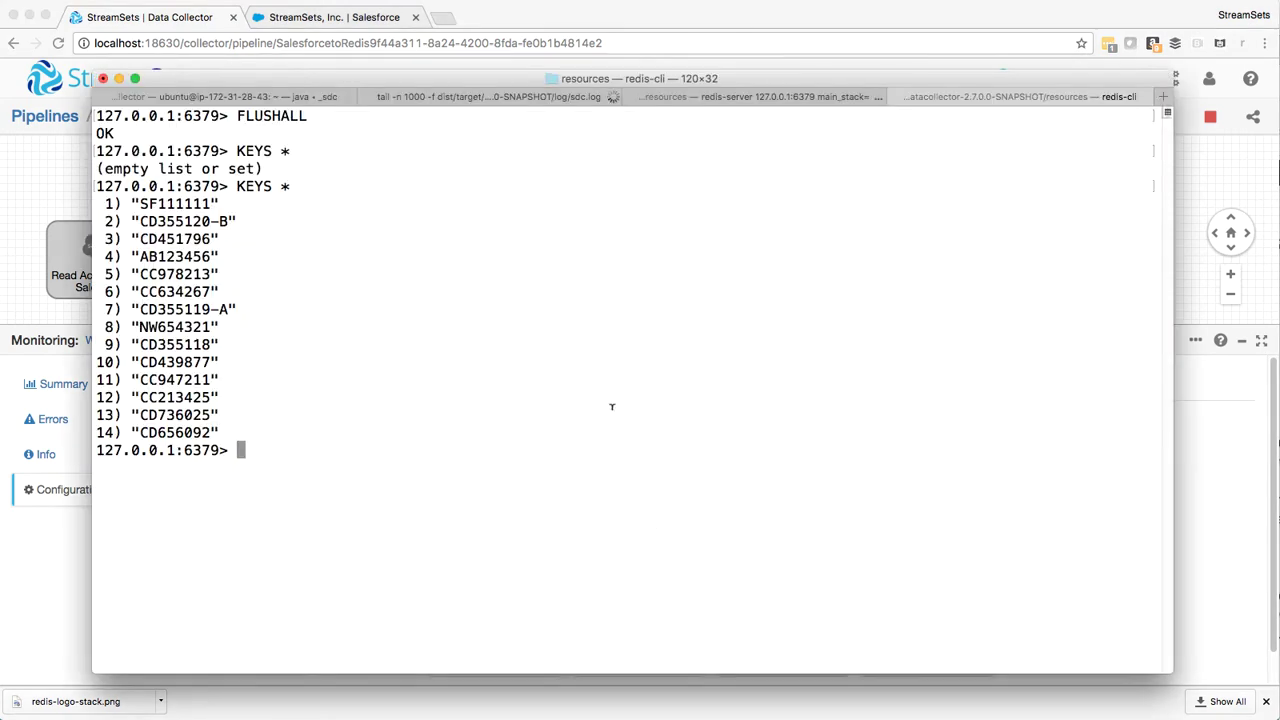
key("Up")
key("Up")
key("Up")
key("Up")
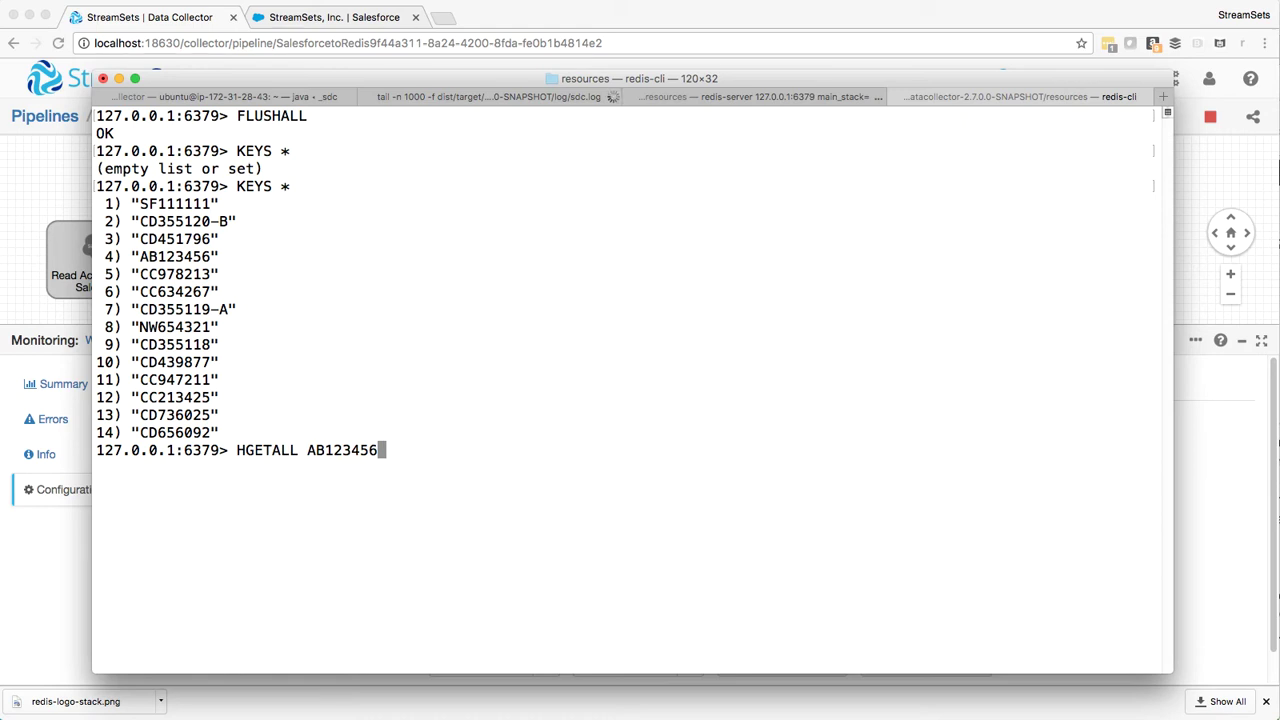
key("Return")
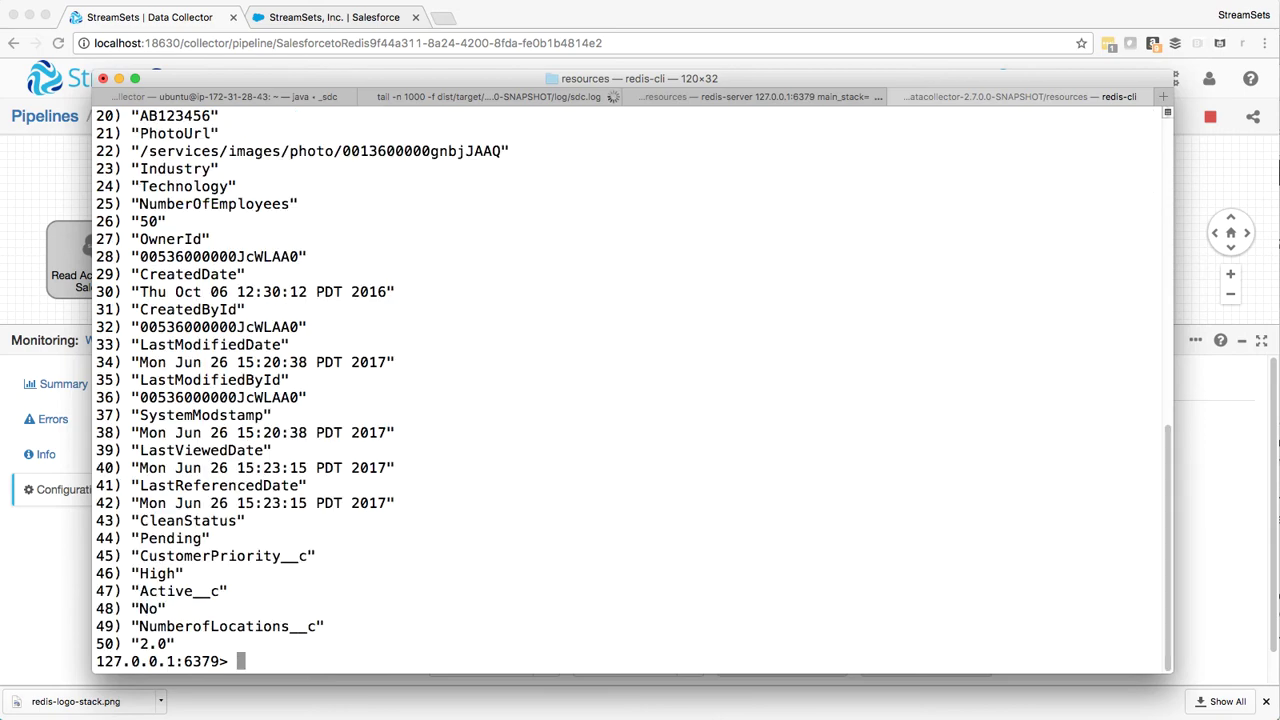
scroll(596, 417, "up", 10)
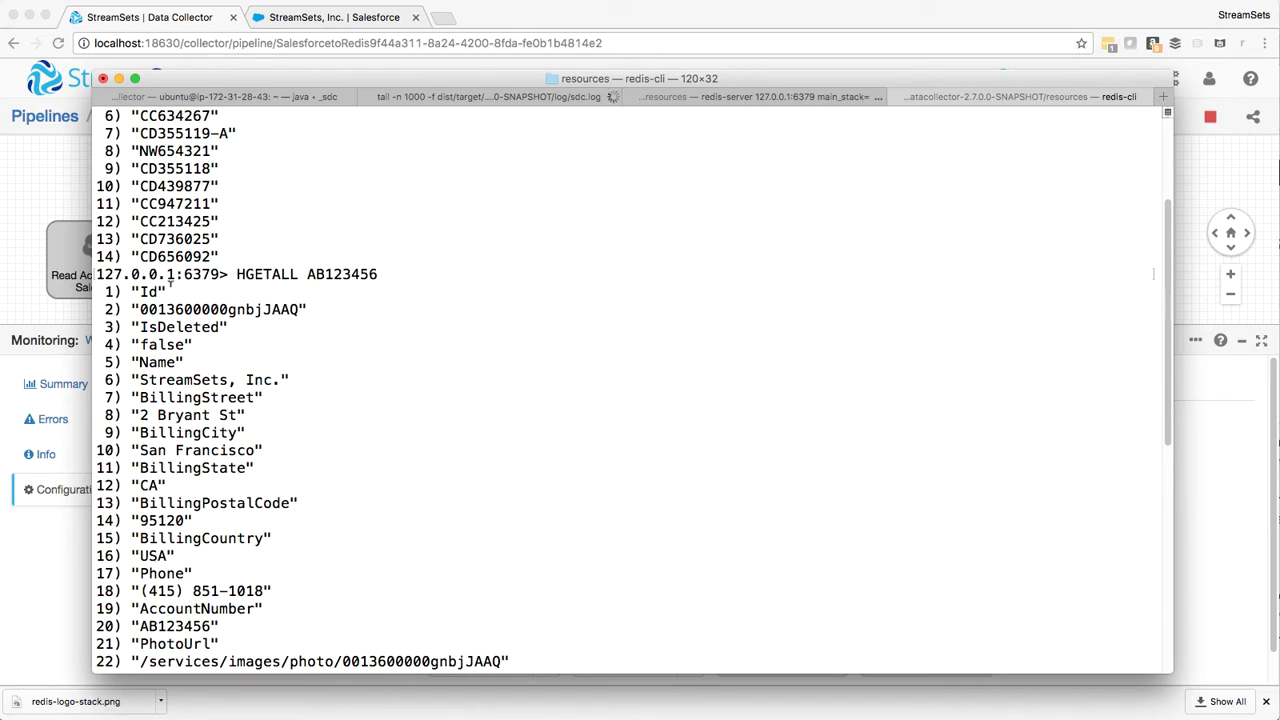
scroll(232, 328, "down", 2)
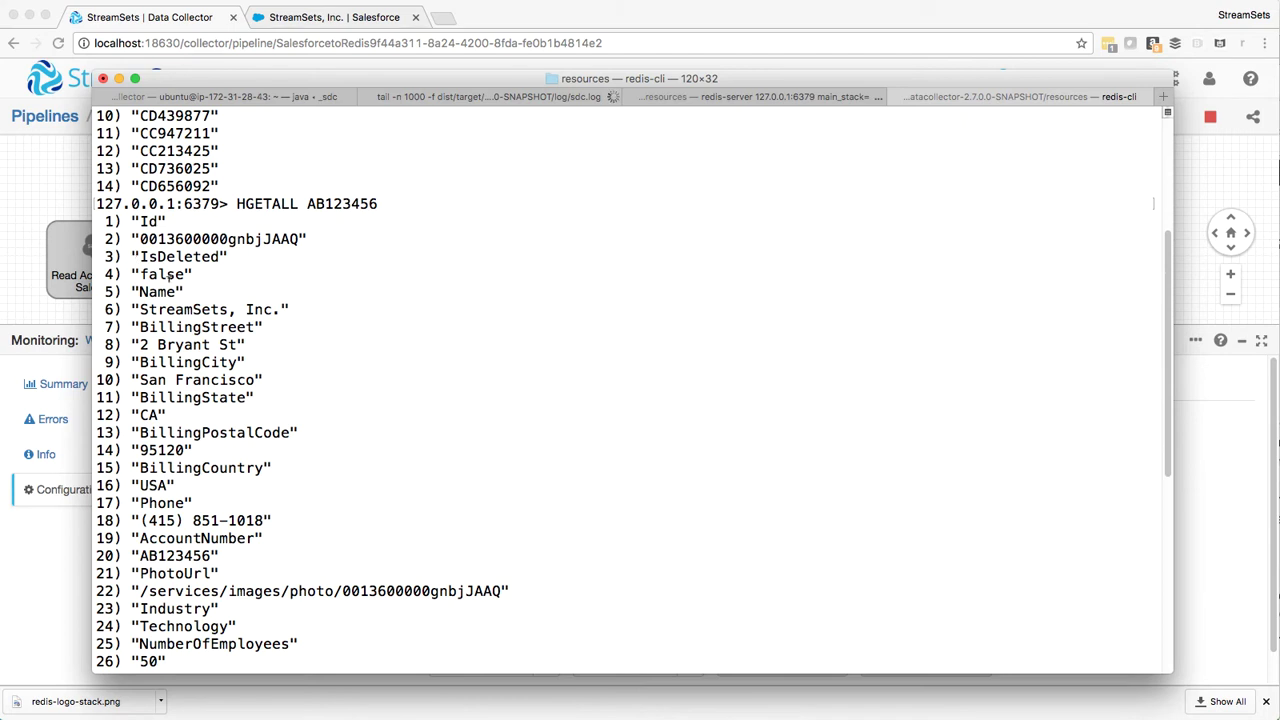
scroll(204, 289, "down", 1)
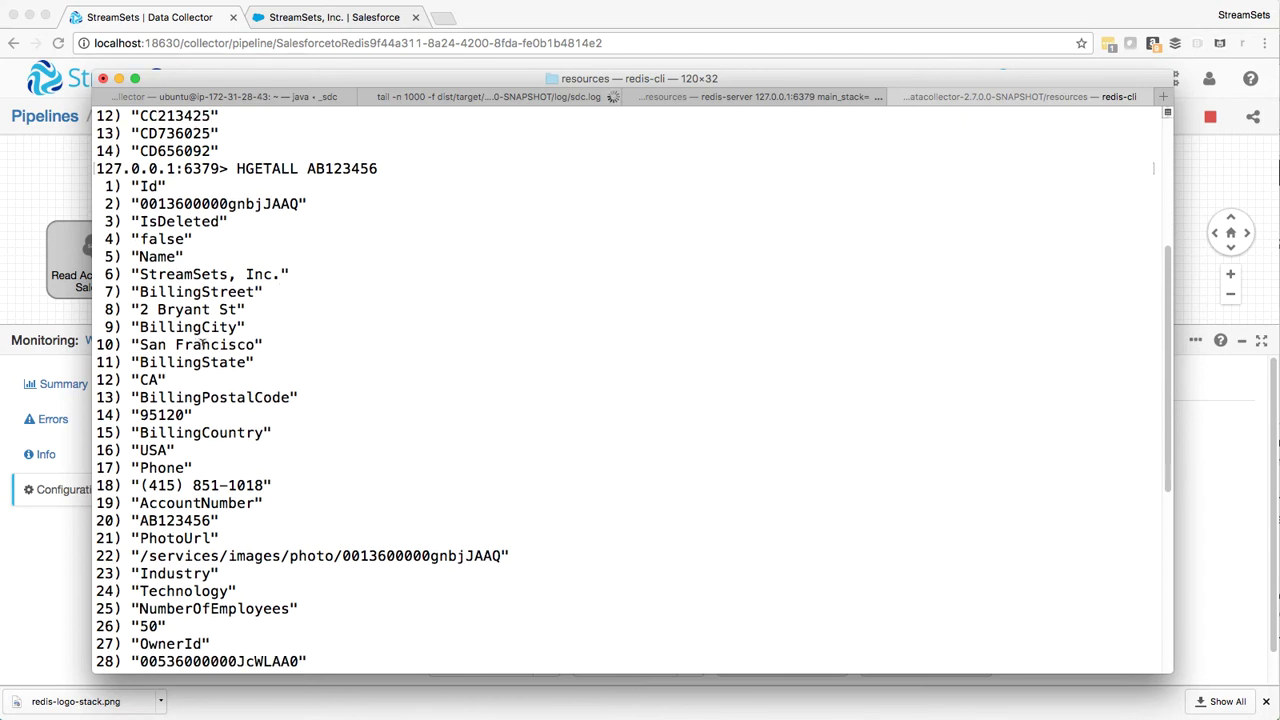
scroll(202, 343, "down", 4)
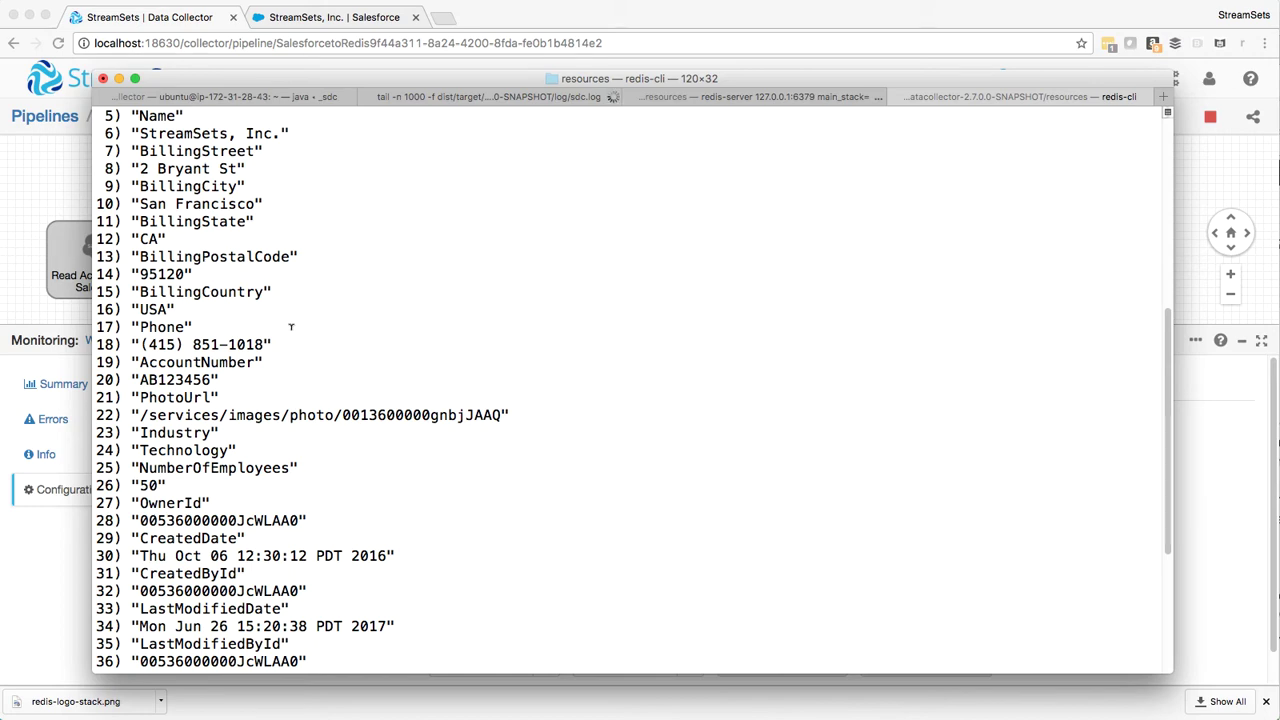
Step: Read the remaining StreamSets, Inc. hash fields and rerun the HGET query for that account's Industry field
scroll(291, 326, "down", 6)
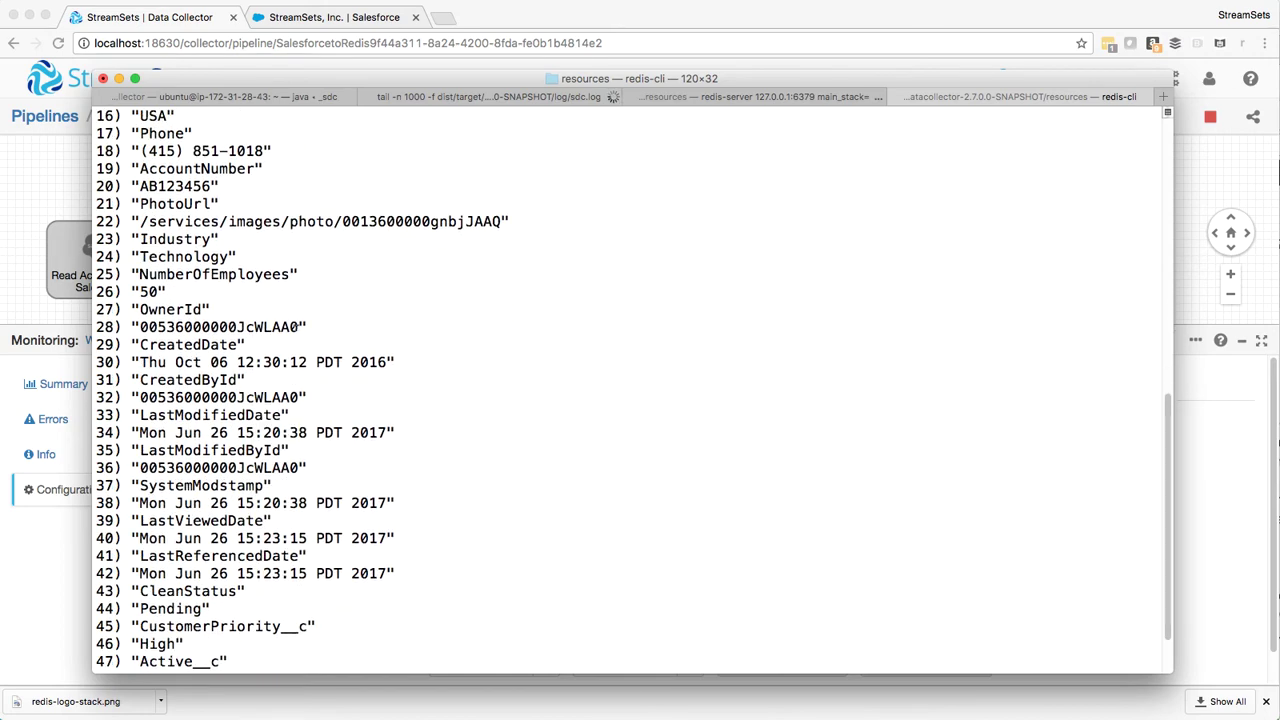
scroll(634, 389, "down", 2)
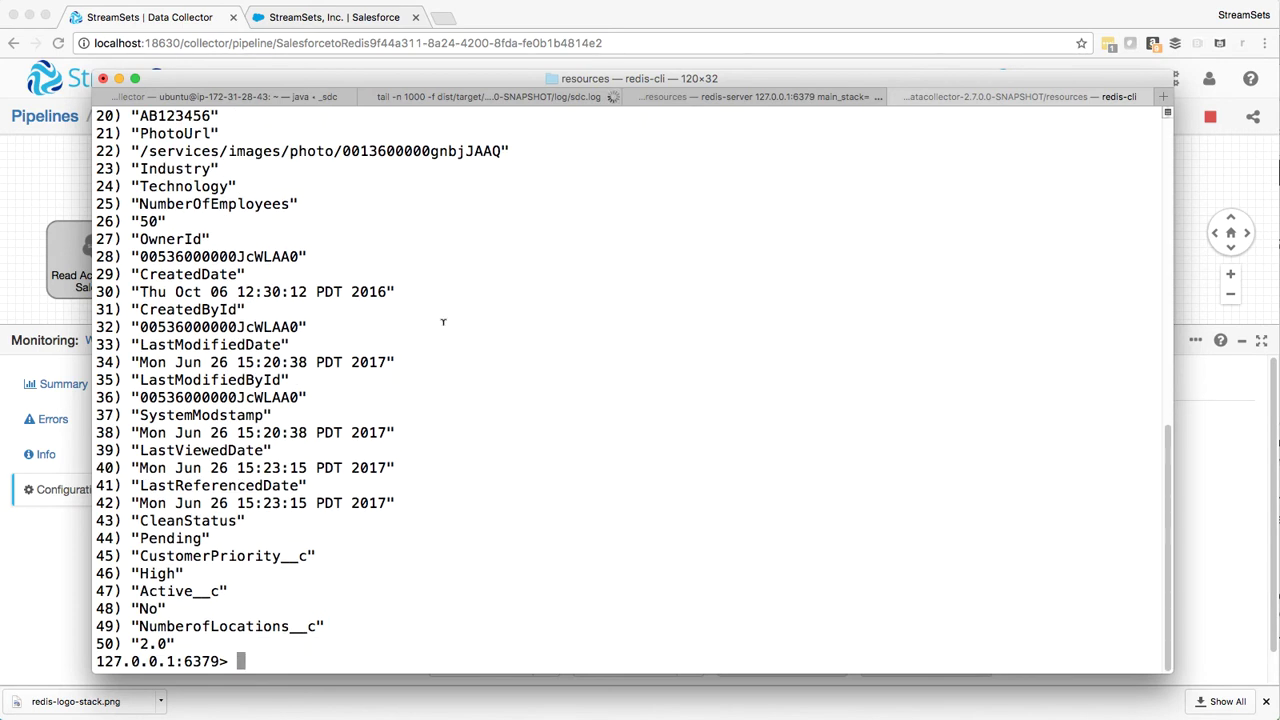
key("Up")
key("Up")
key("Up")
key("Down")
key("Up")
key("Up")
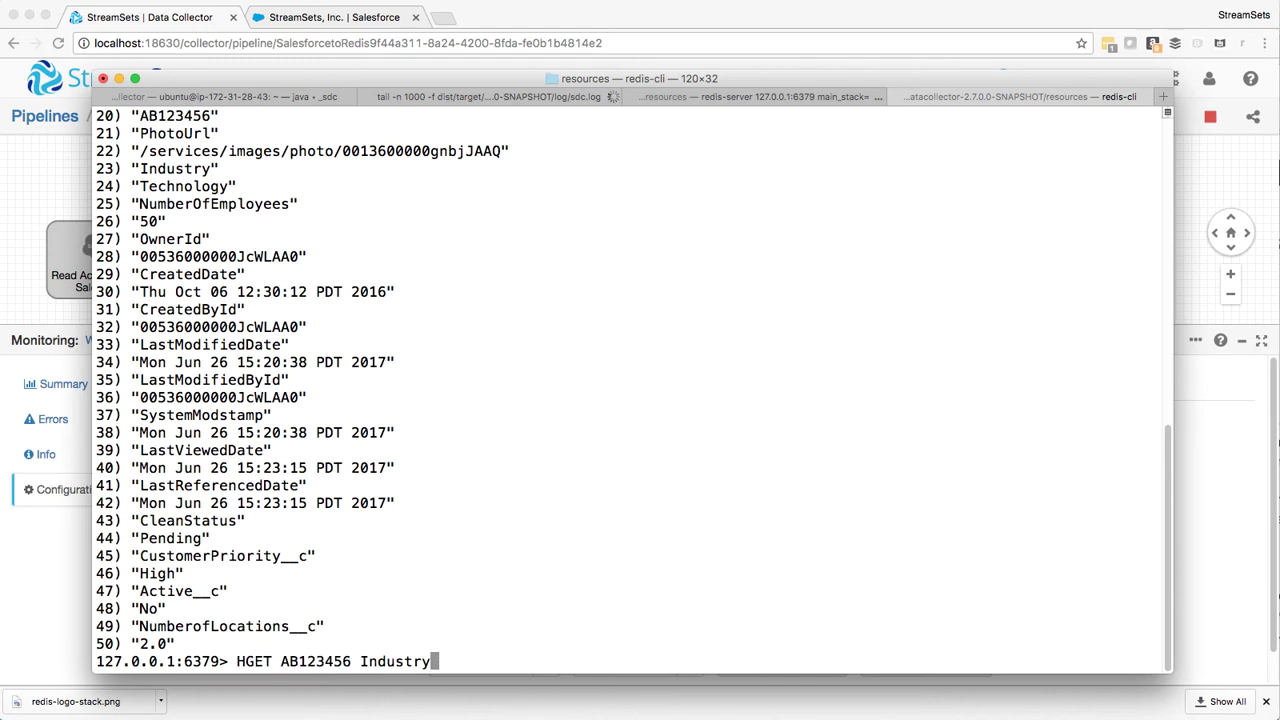
key("Return")
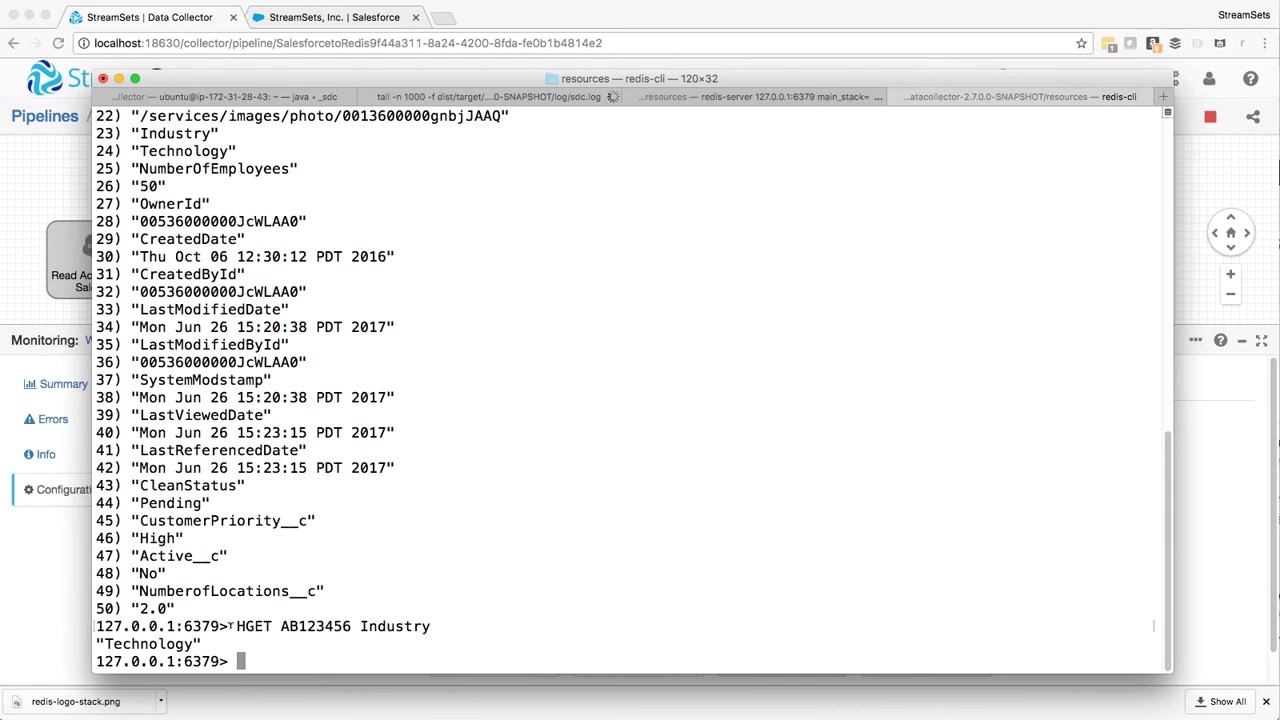
Step: Switch to StreamSets Data Collector and review the query and push topic subscription configuration of the Read Accounts from Salesforce stage
key("super+Tab")
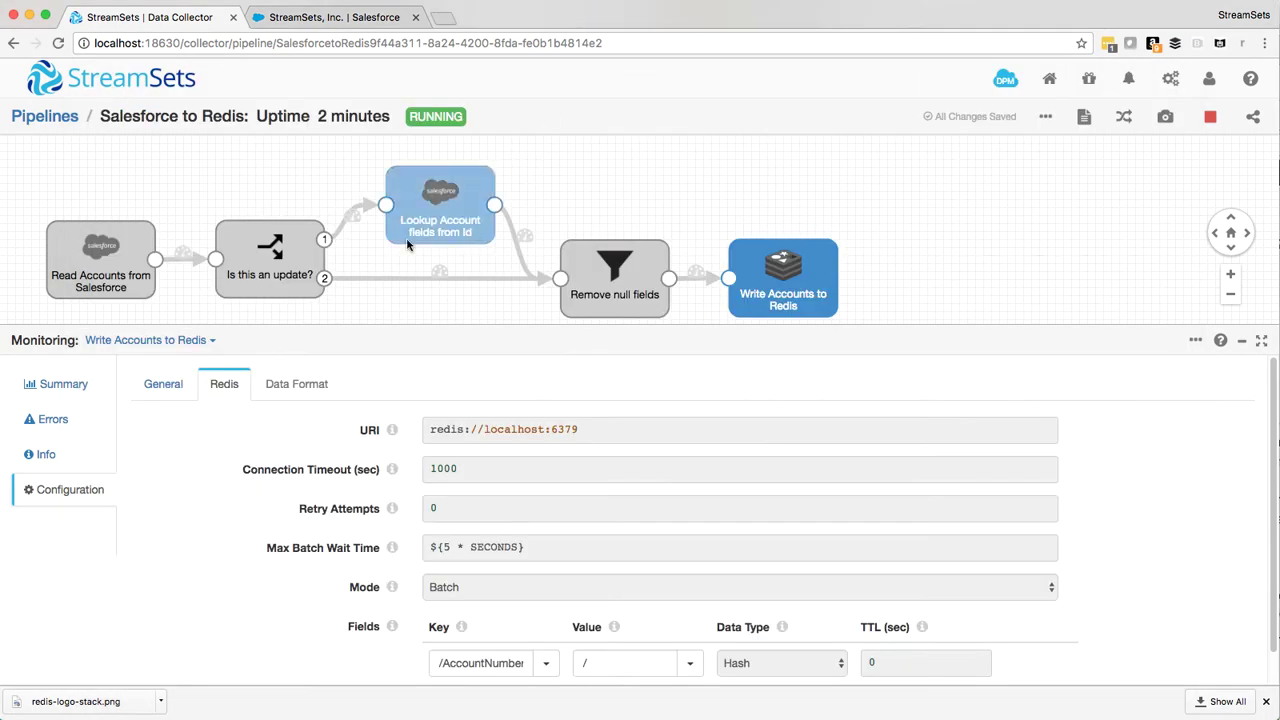
left_click(118, 258)
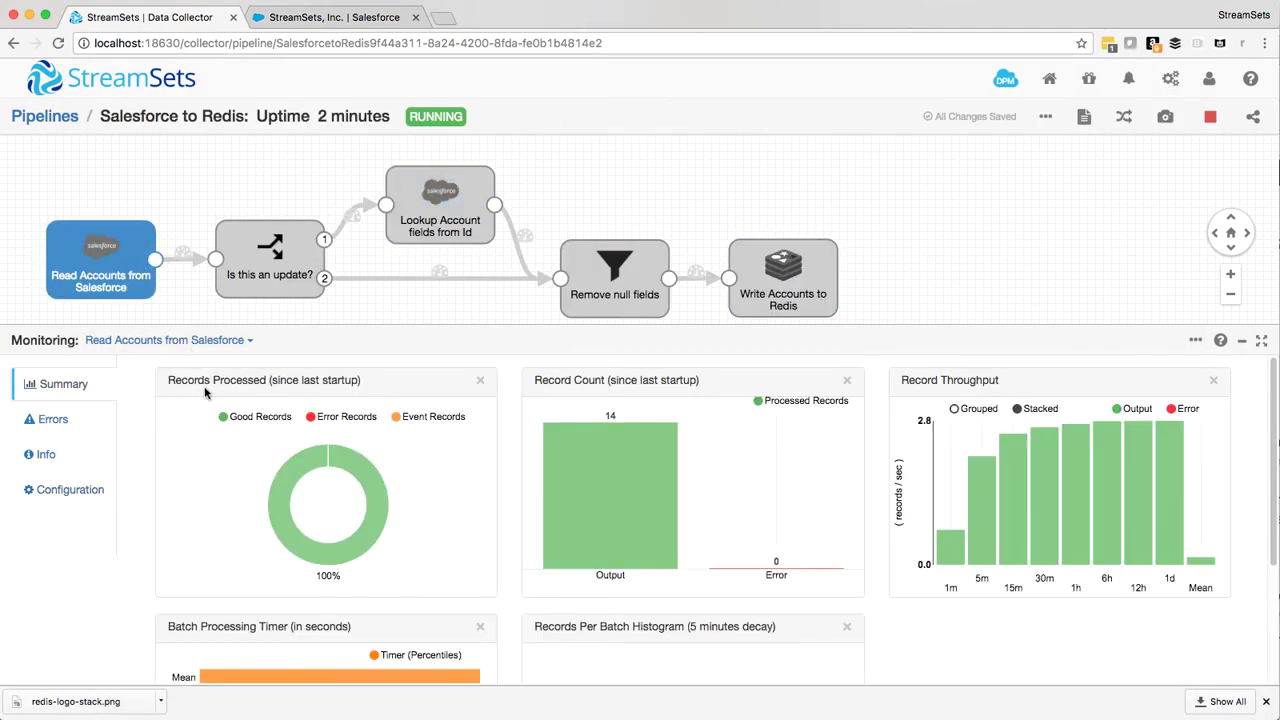
left_click(70, 490)
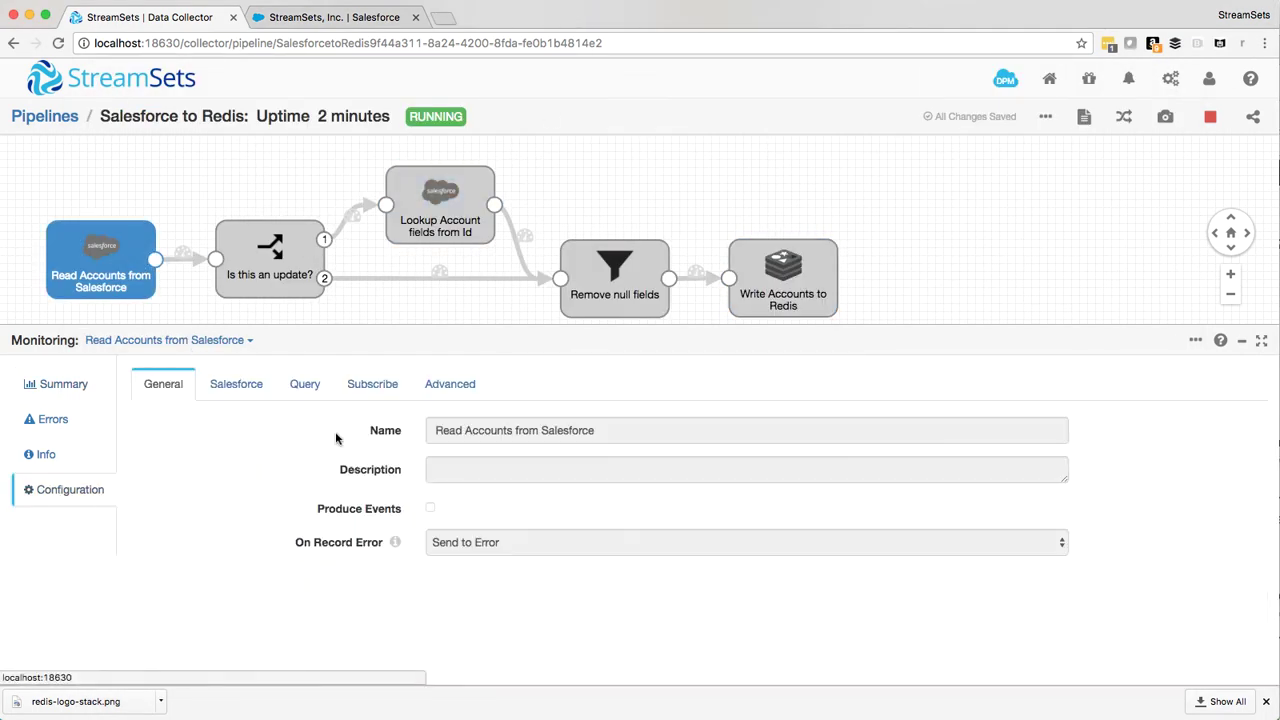
left_click(302, 386)
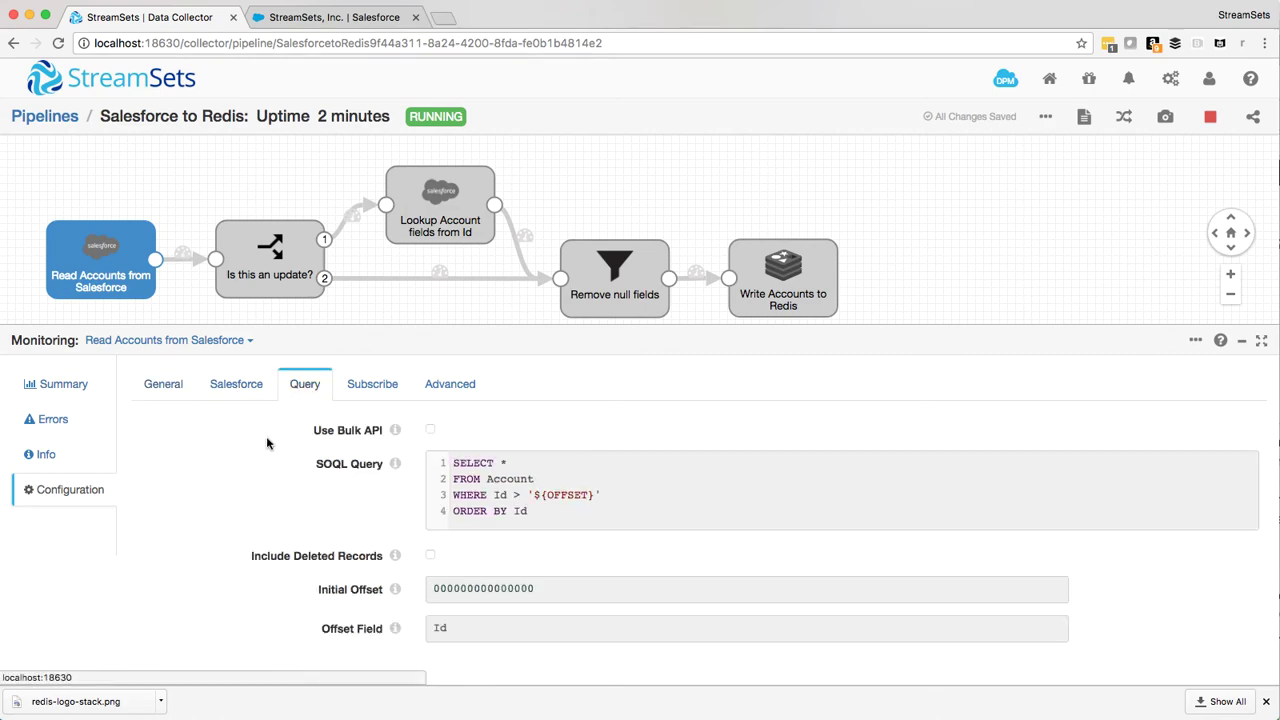
left_click(369, 386)
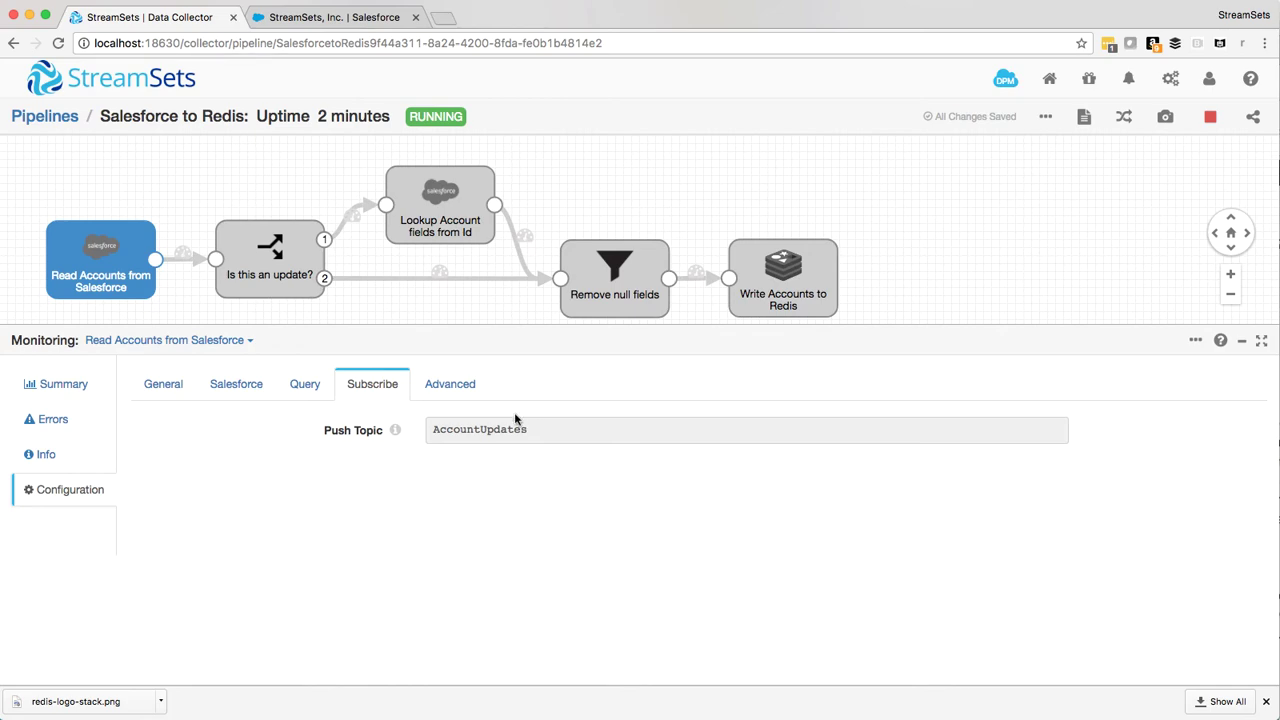
Step: Review the routing conditions configured for the "Is this an update?" stage
left_click(280, 260)
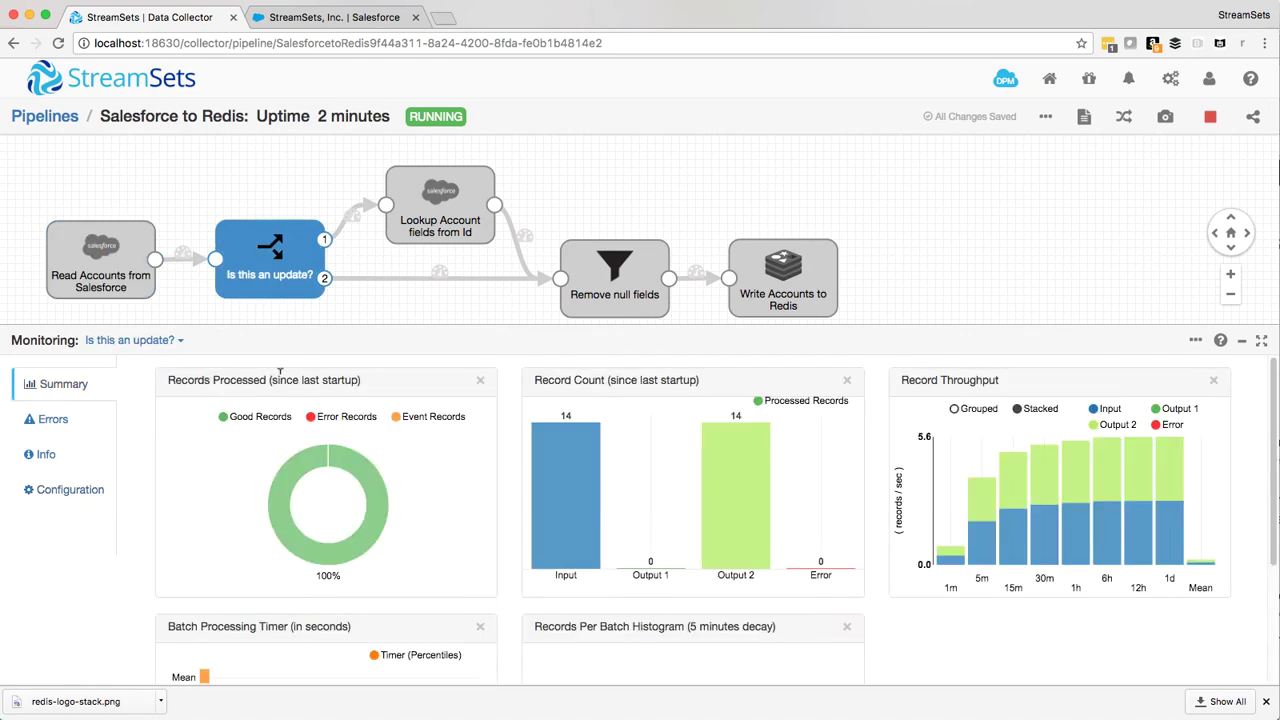
left_click(66, 490)
left_click(218, 384)
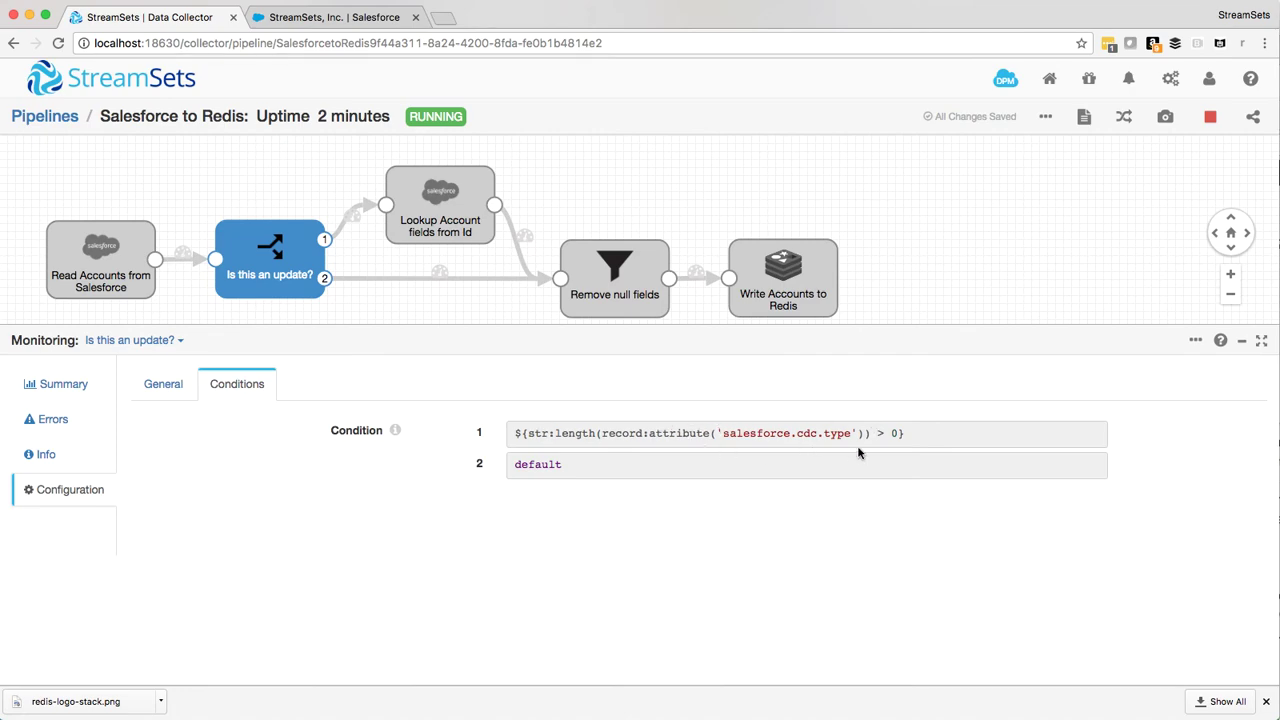
Step: Review the Salesforce connection settings and SOQL query of the Lookup Account fields from Id stage
left_click(435, 220)
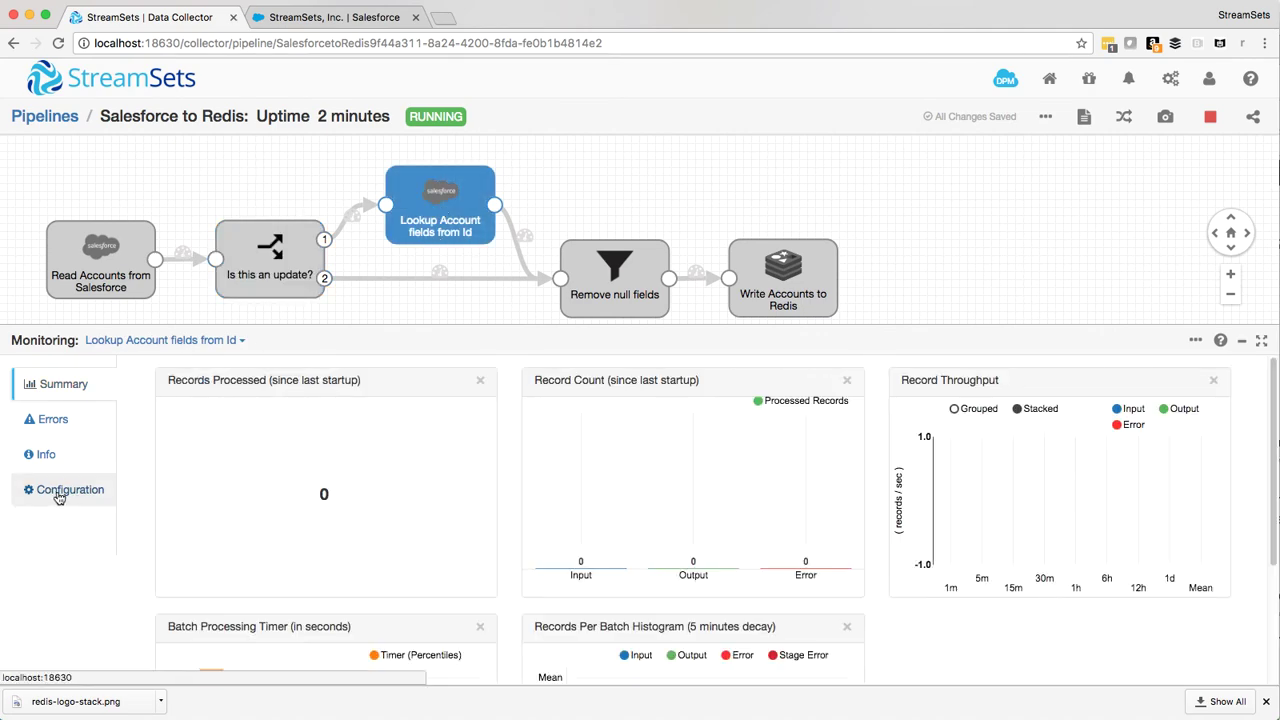
left_click(57, 493)
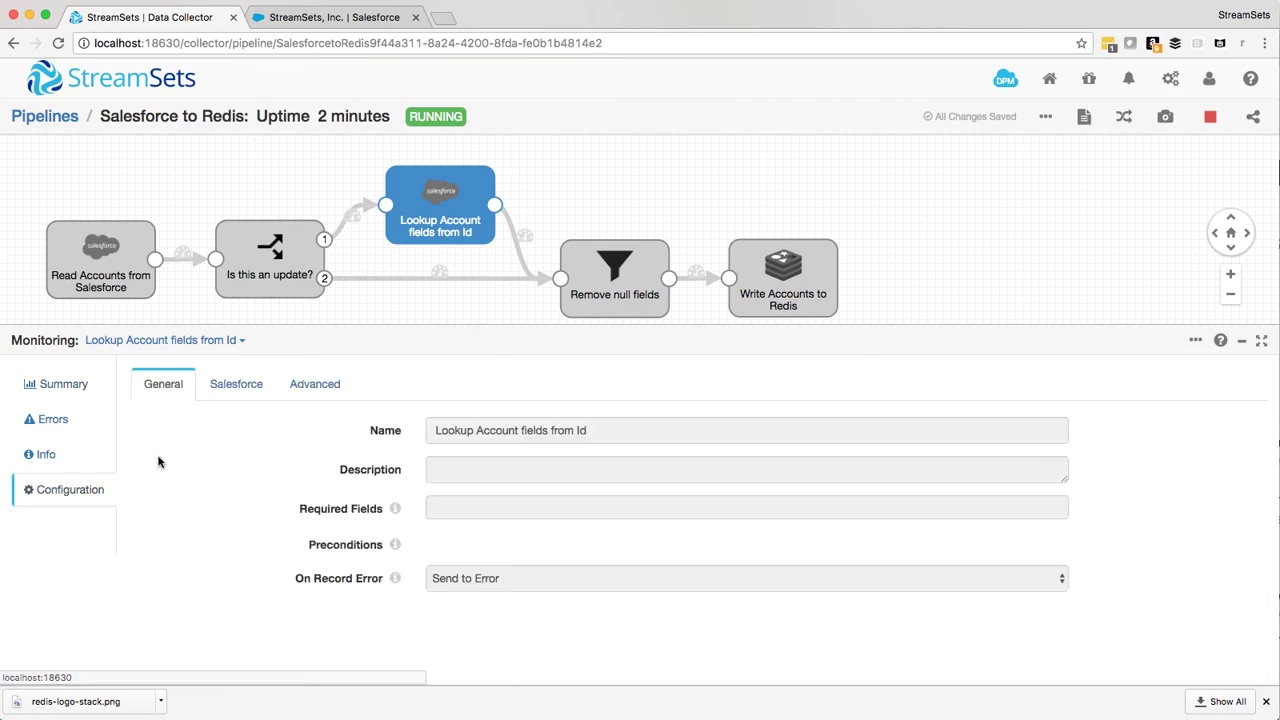
left_click(246, 390)
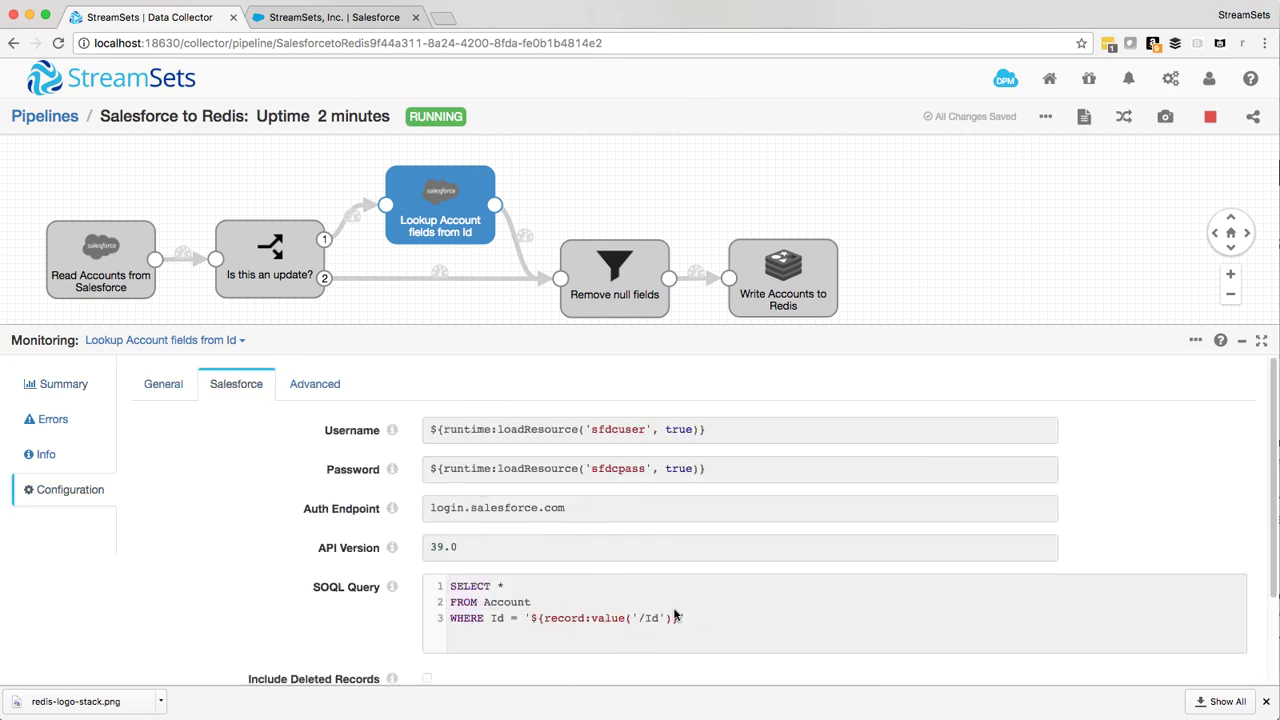
Step: Inspect the Remove null fields and Write Accounts to Redis stages, and return to the whole pipeline's summary
left_click(617, 314)
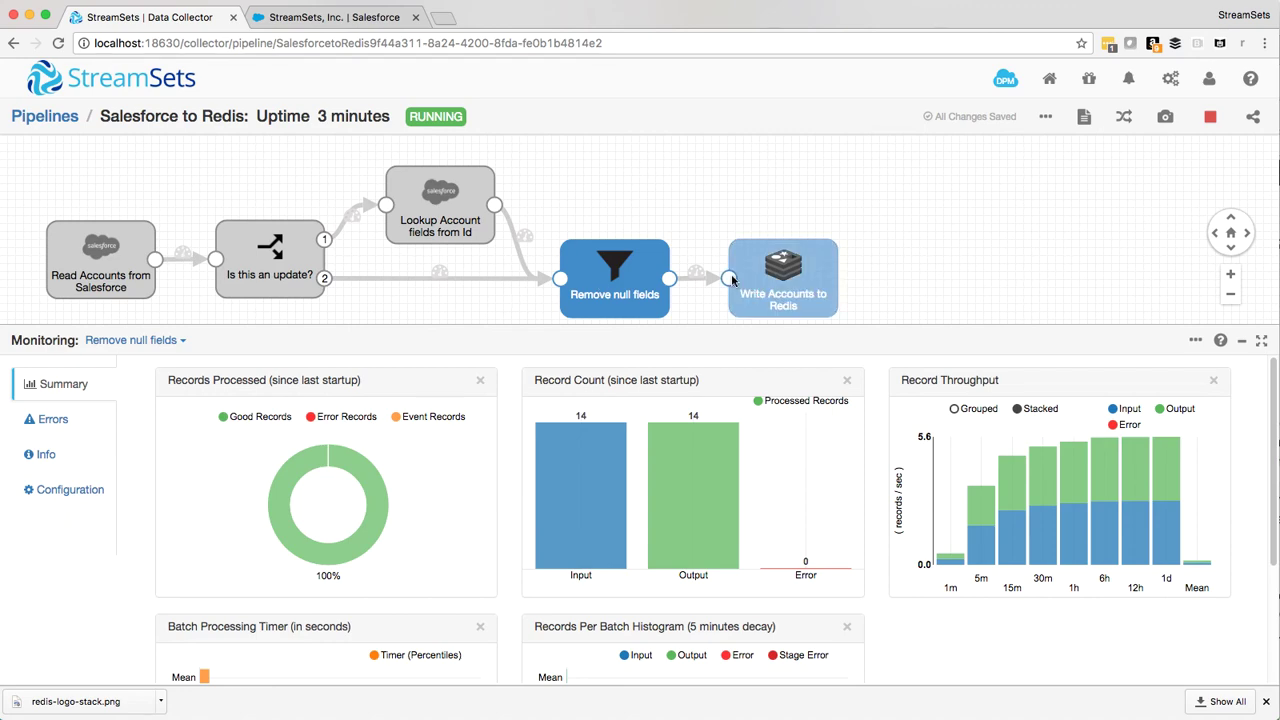
left_click(772, 264)
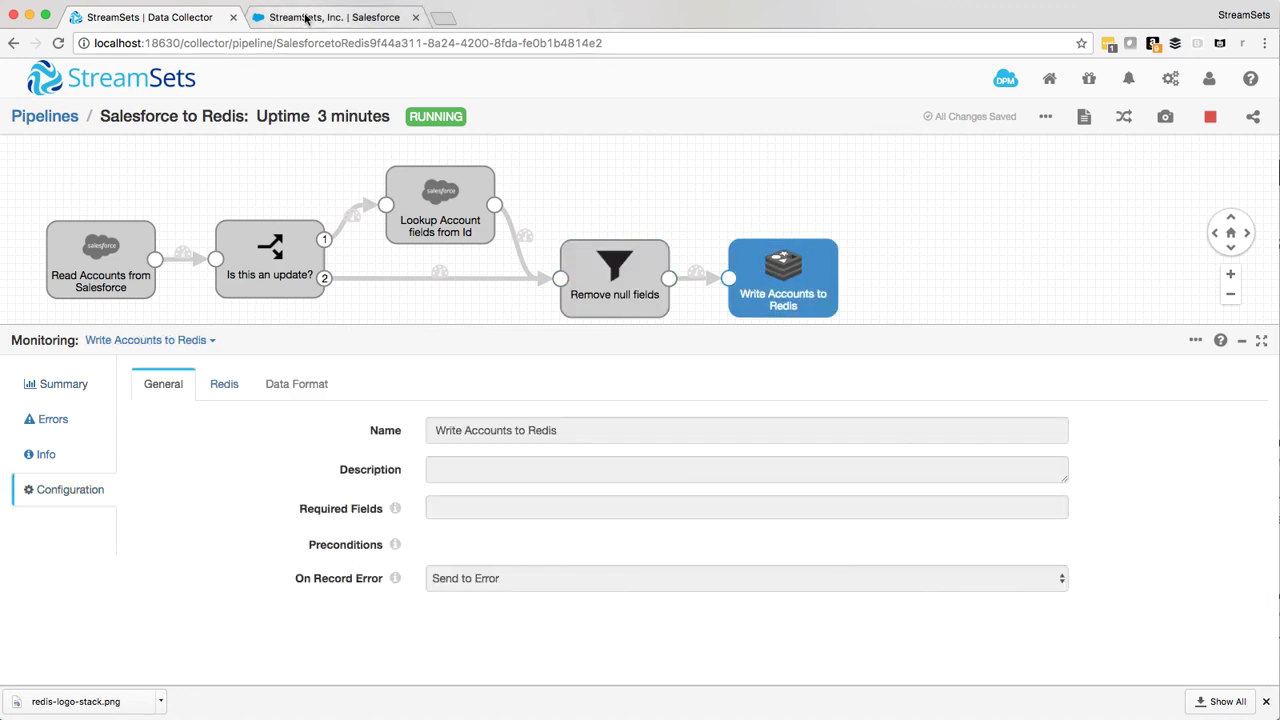
left_click(182, 212)
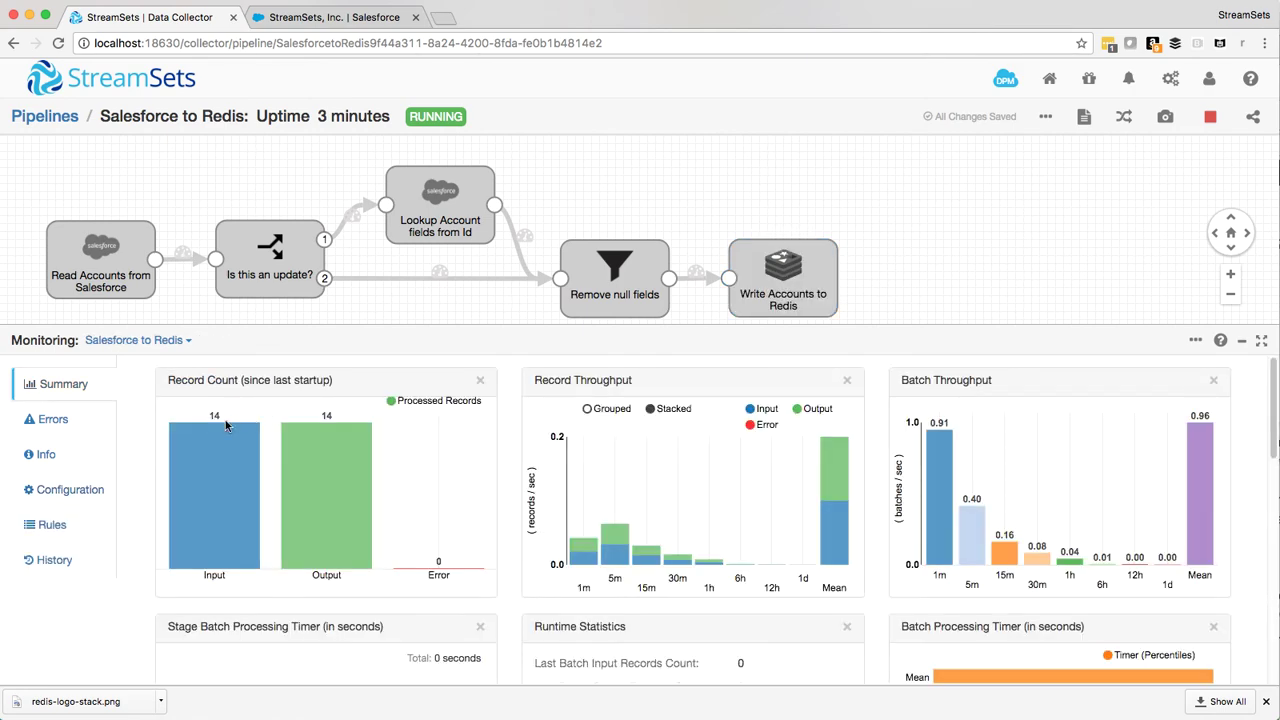
Step: Switch to Salesforce, set the StreamSets, Inc. account's Industry to Telecommunications and save the record
left_click(337, 17)
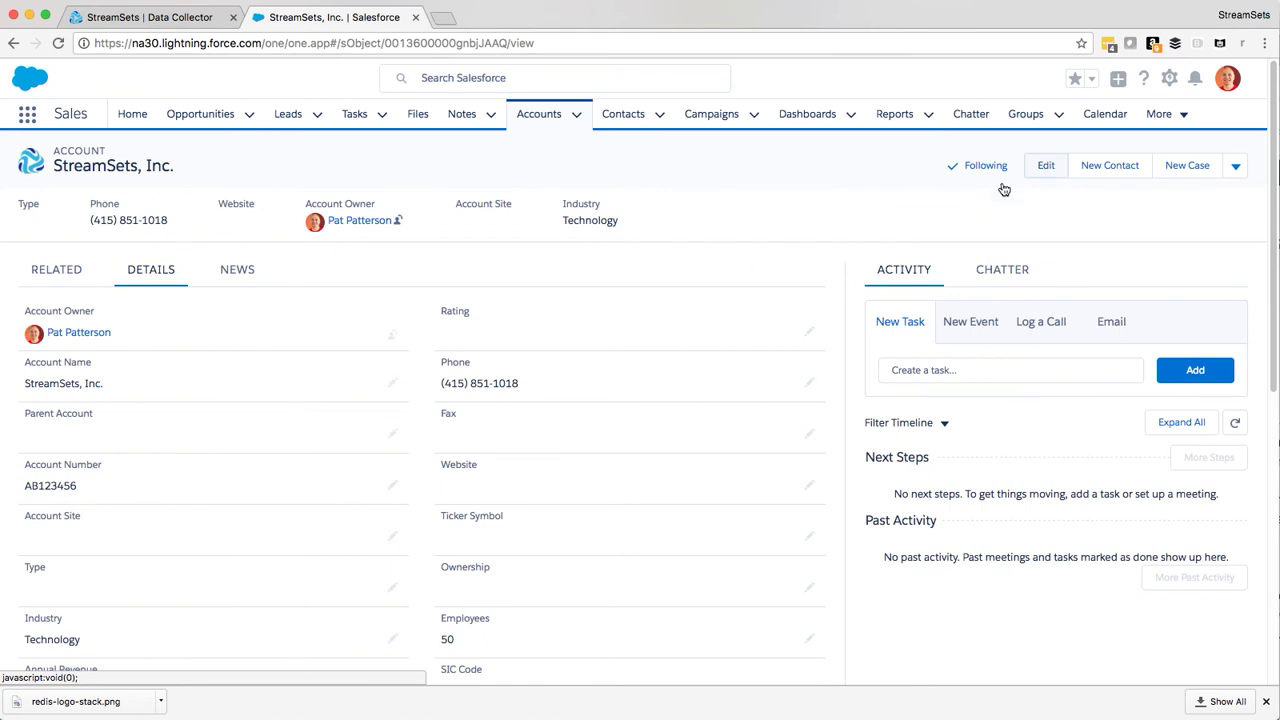
left_click(1040, 170)
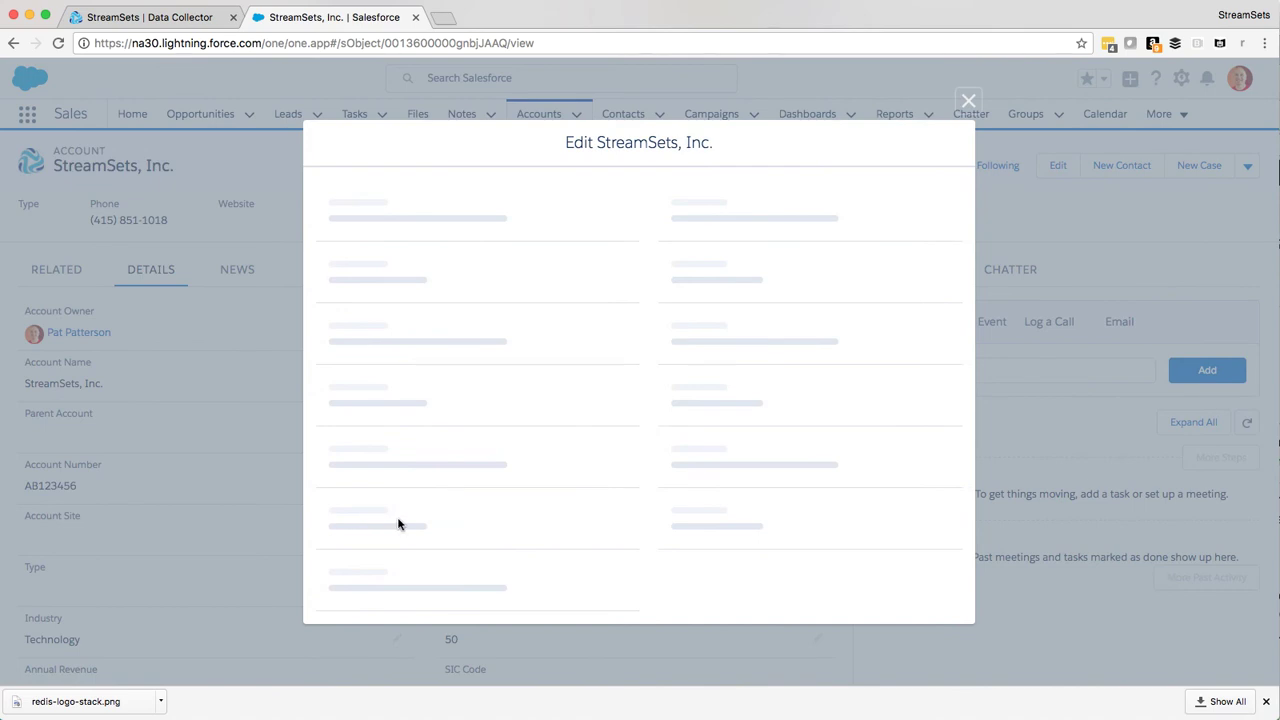
left_click(417, 479)
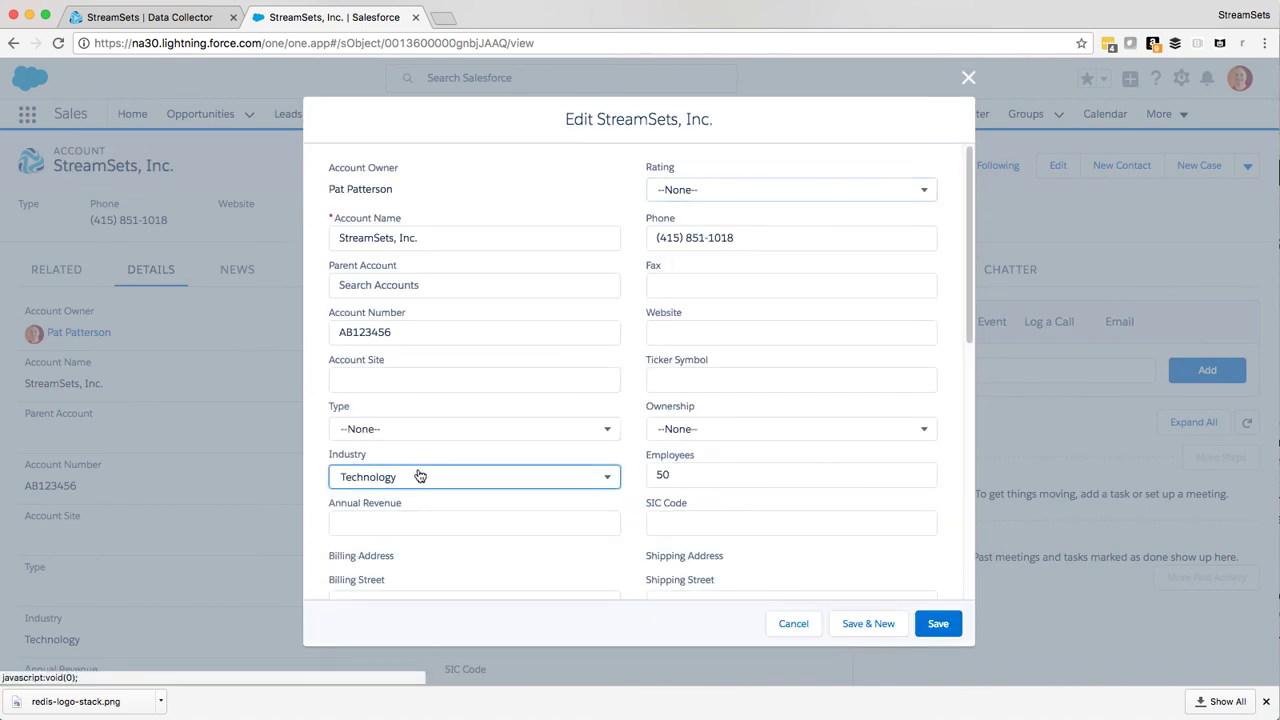
scroll(480, 360, "down", 10)
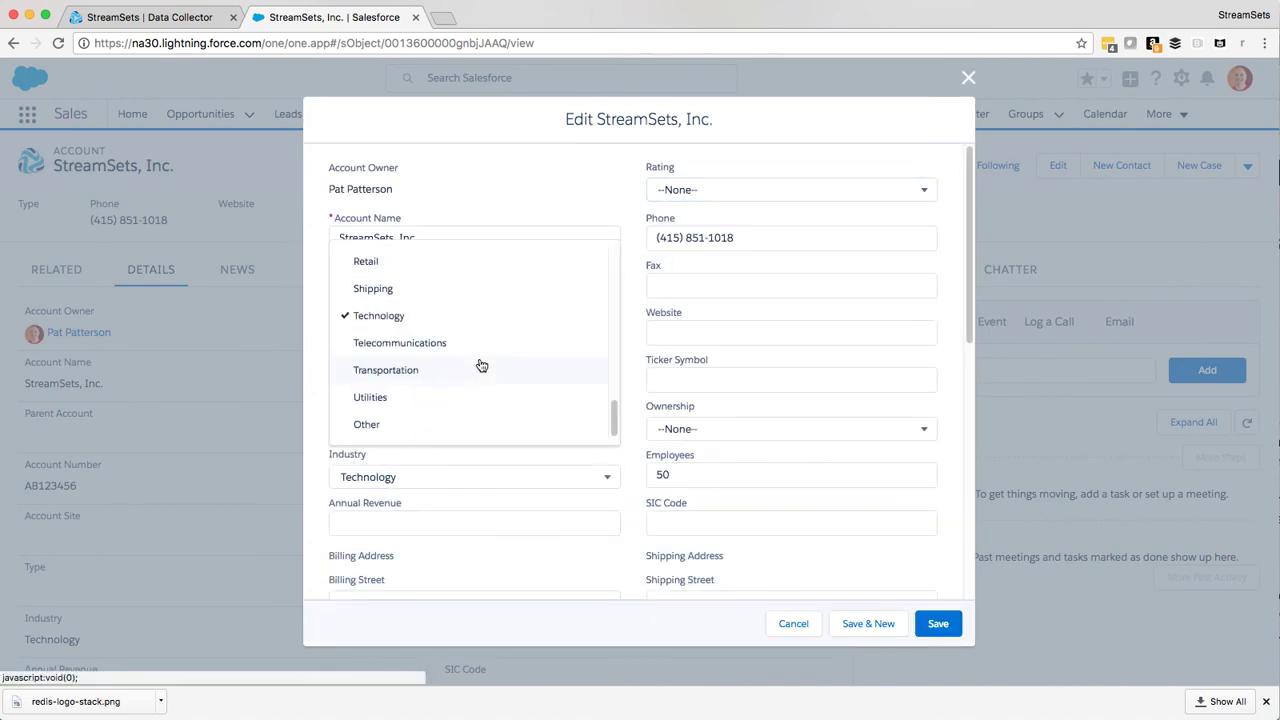
left_click(418, 344)
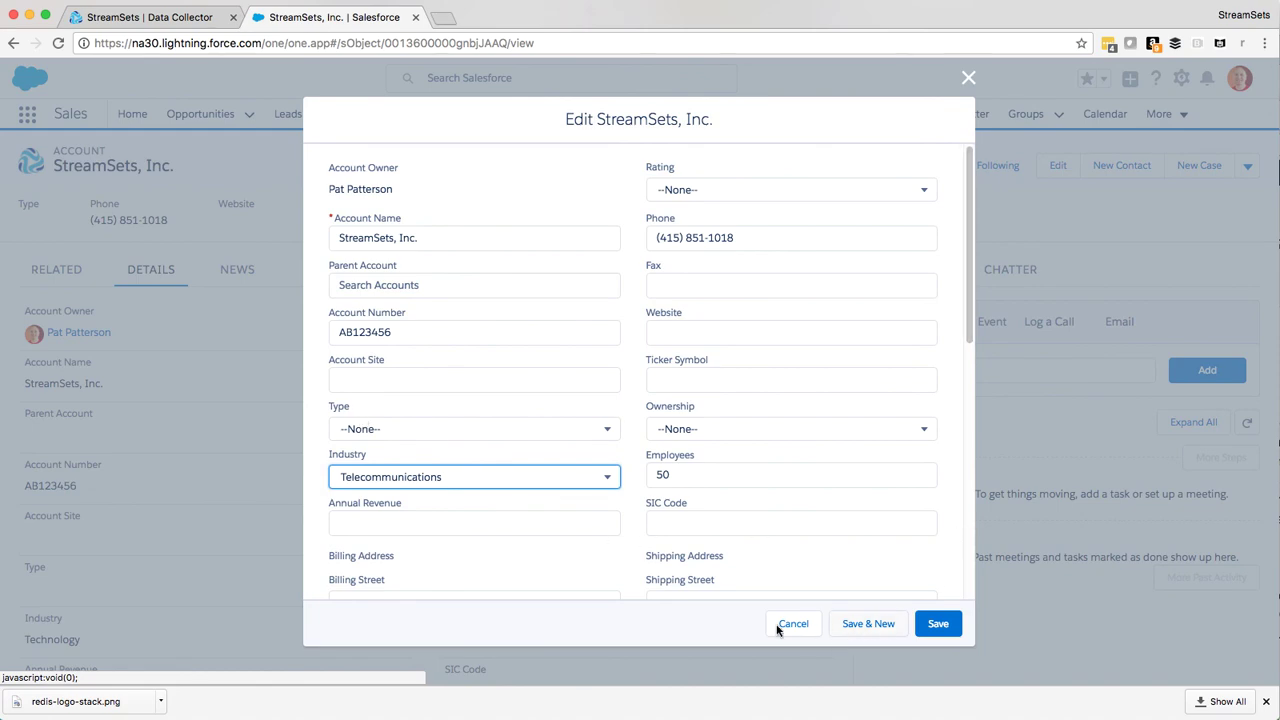
left_click(933, 625)
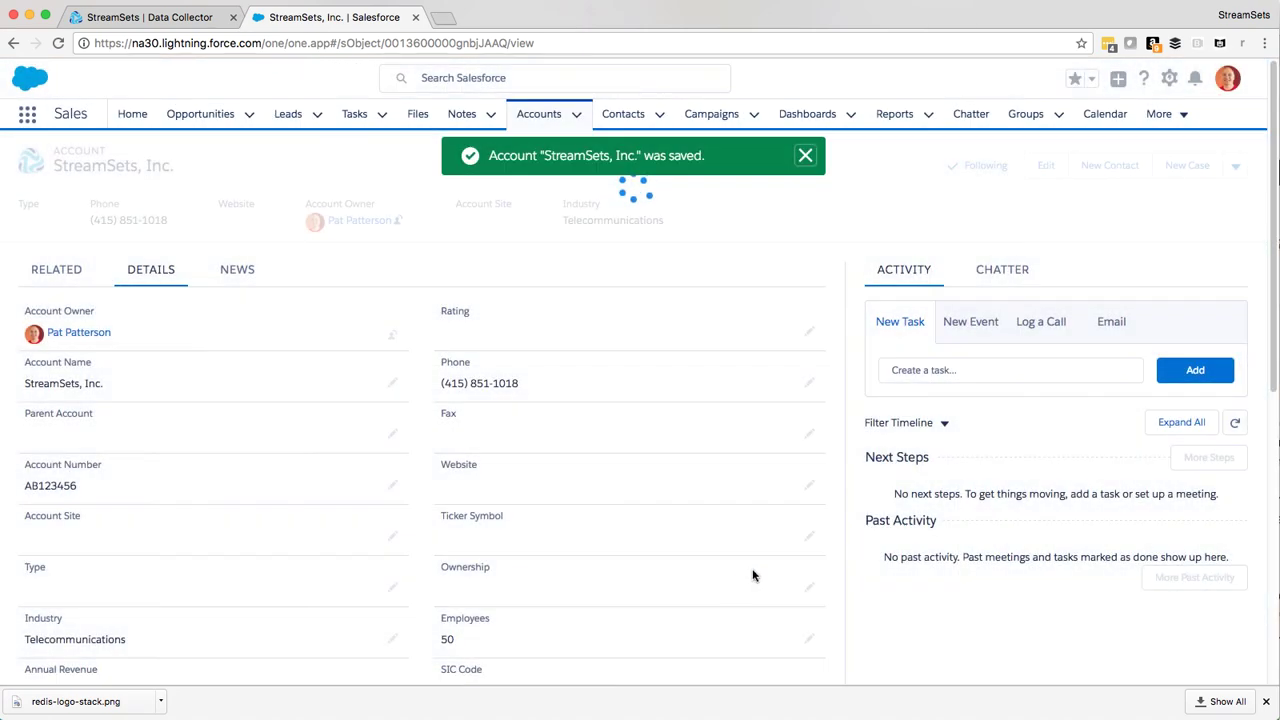
Step: Check the pipeline's record counts in StreamSets Data Collector, and in Terminal's redis-cli query the edited account's Industry twice with HGET
left_click(188, 20)
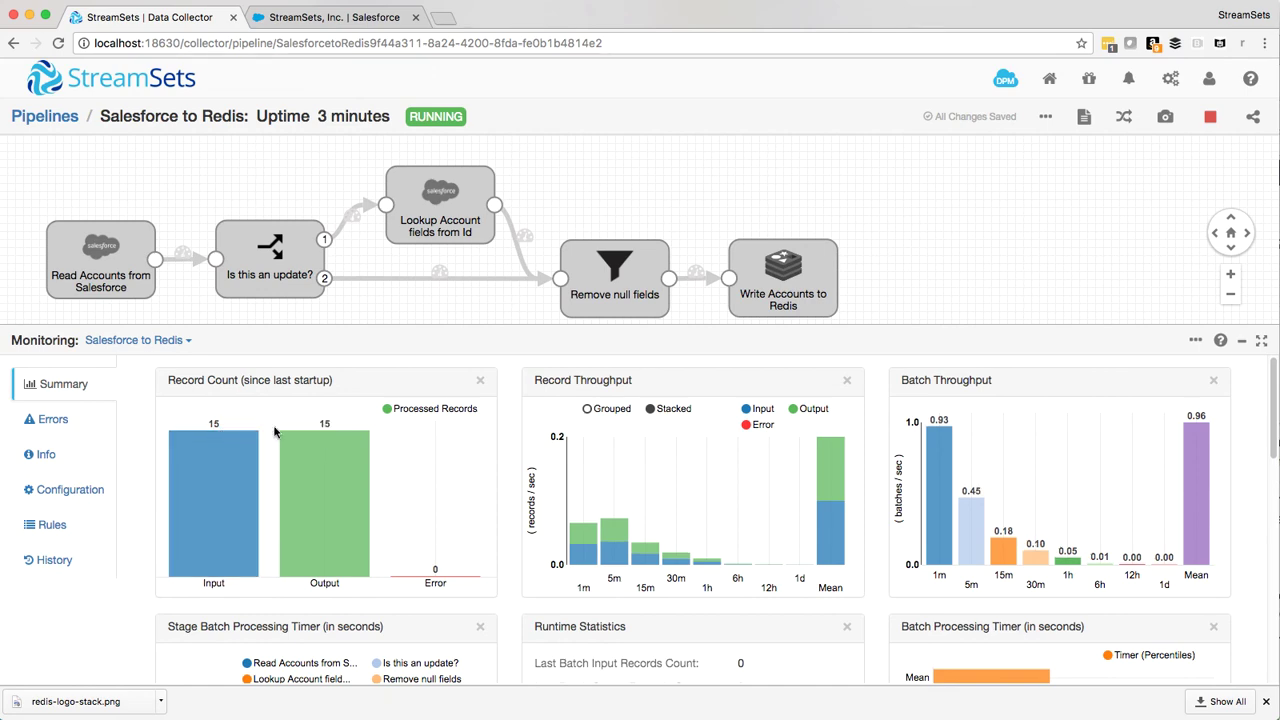
key("super+Tab")
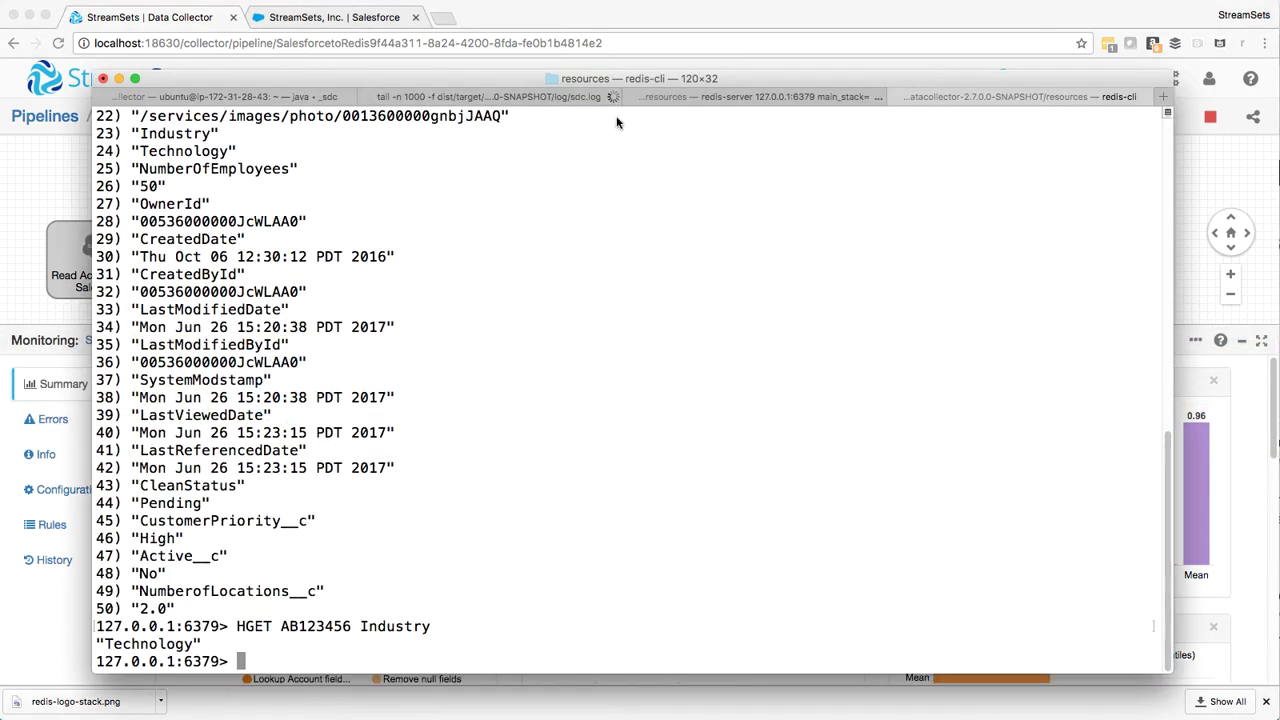
key("Up")
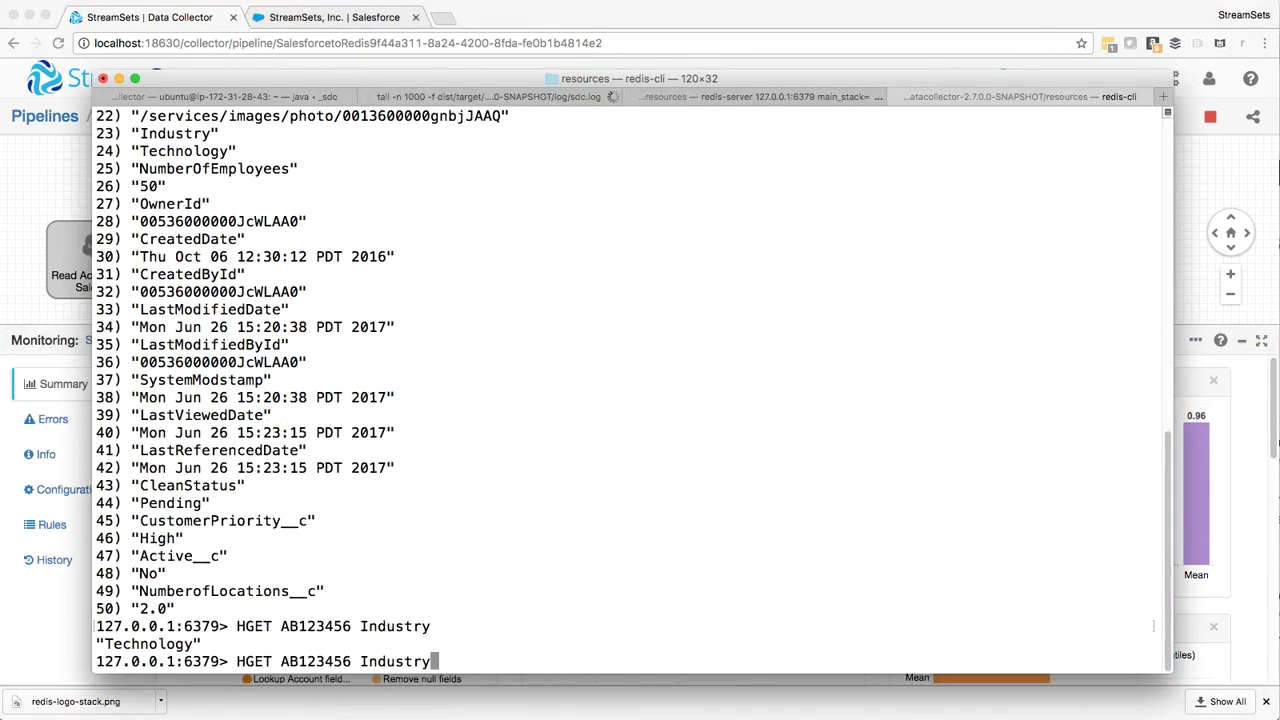
key("Return")
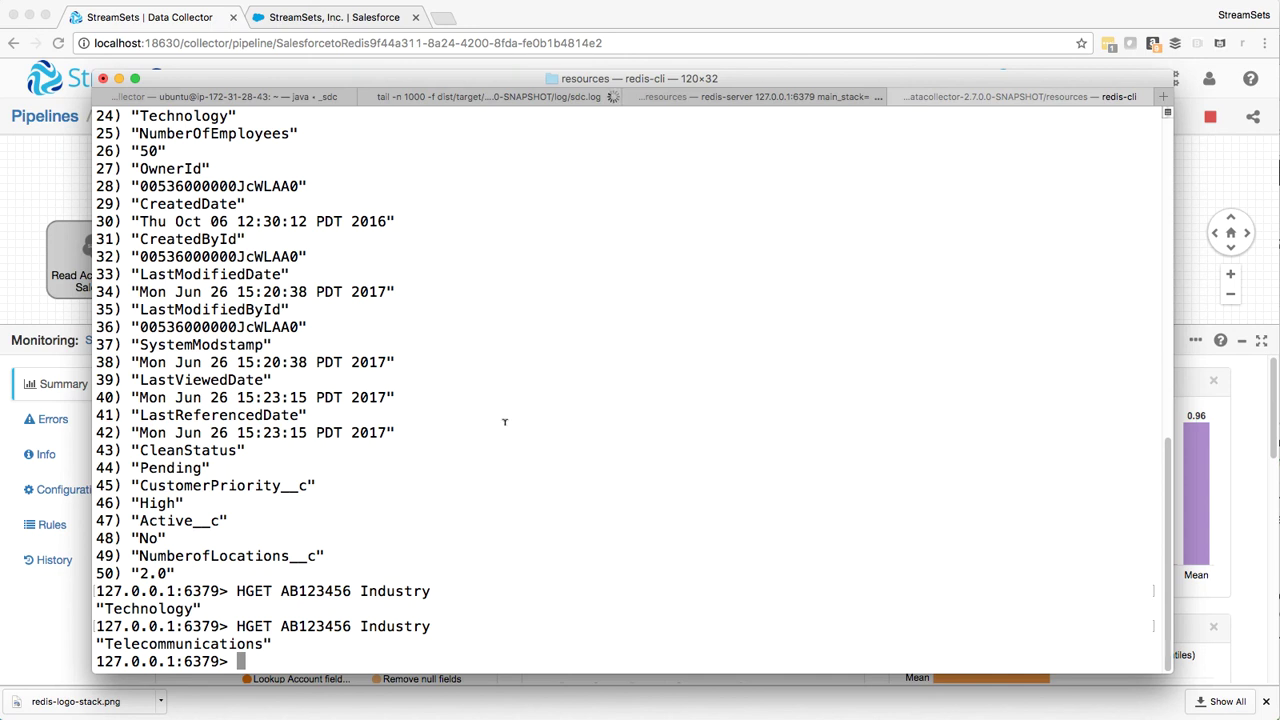
key("Up")
key("Return")
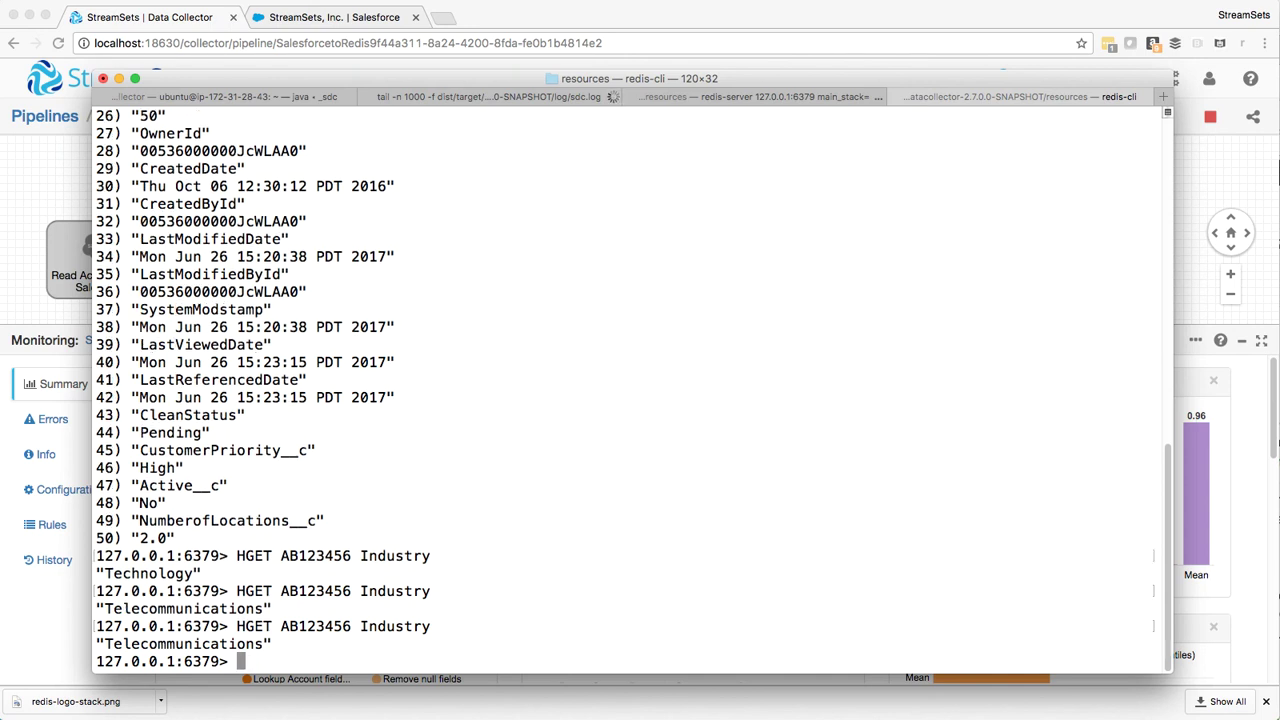